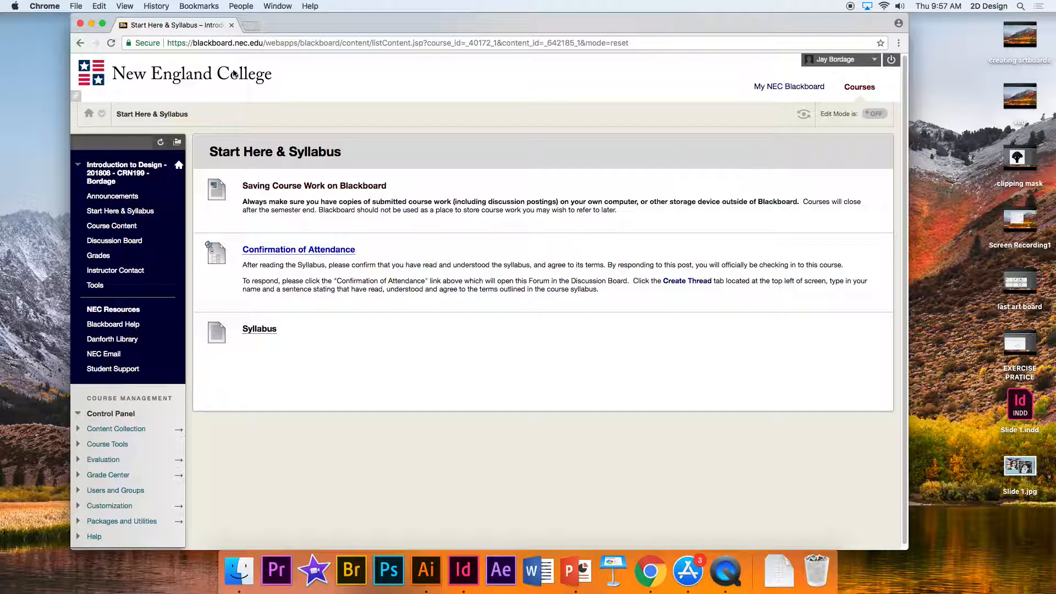
Open the Cone image from the Pen Tool Images folder in the Week 7 course content.
left_click(120, 227)
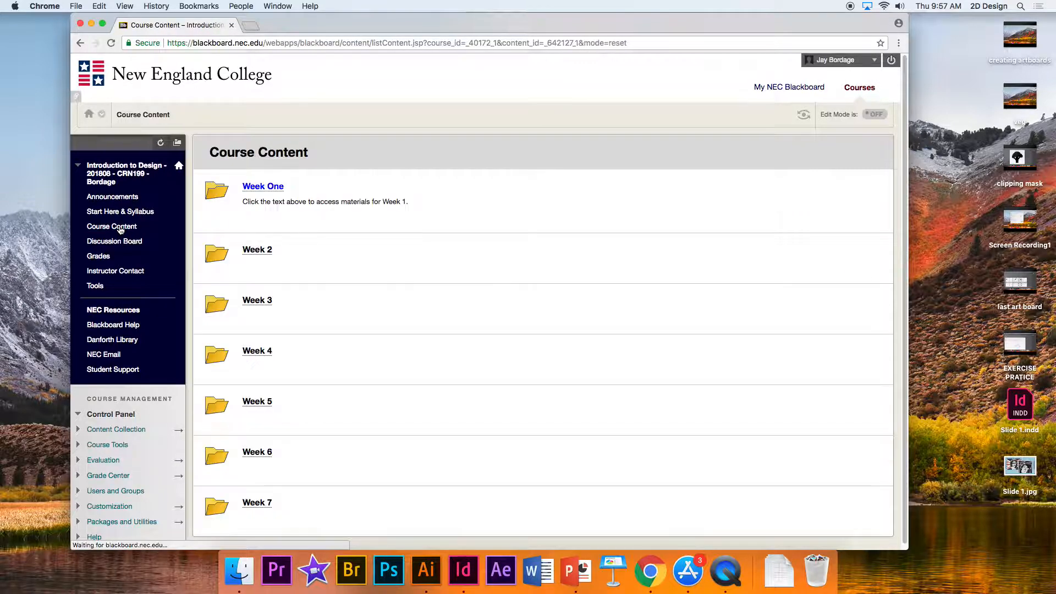
left_click(250, 502)
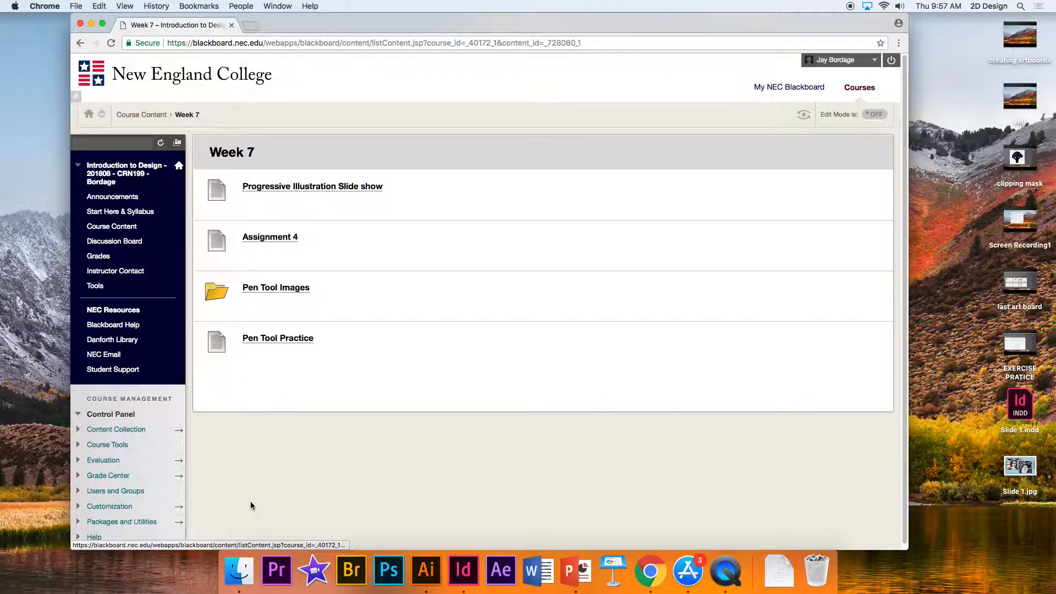
left_click(264, 287)
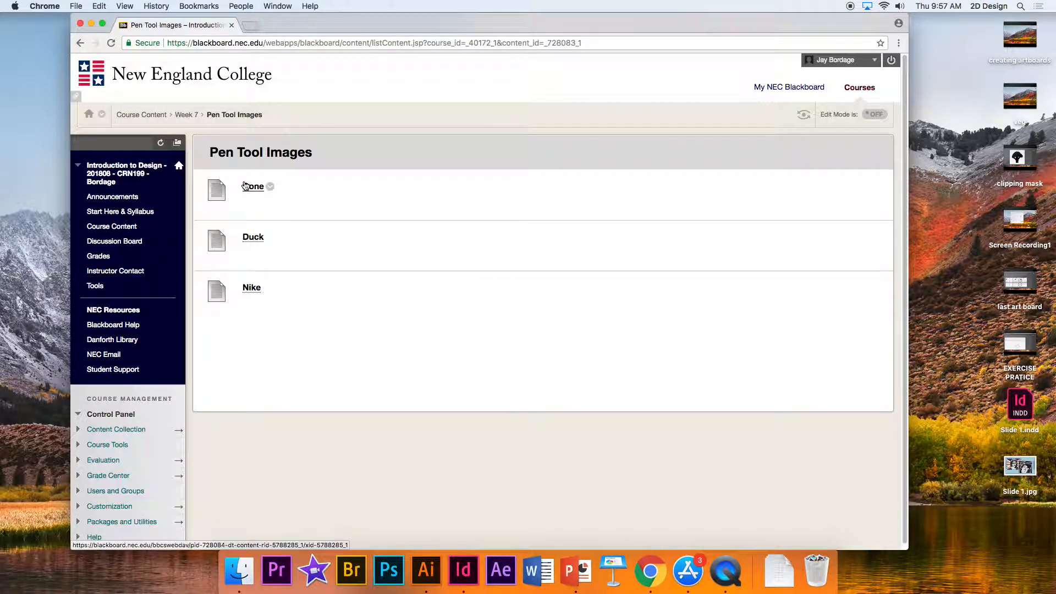
left_click(252, 190)
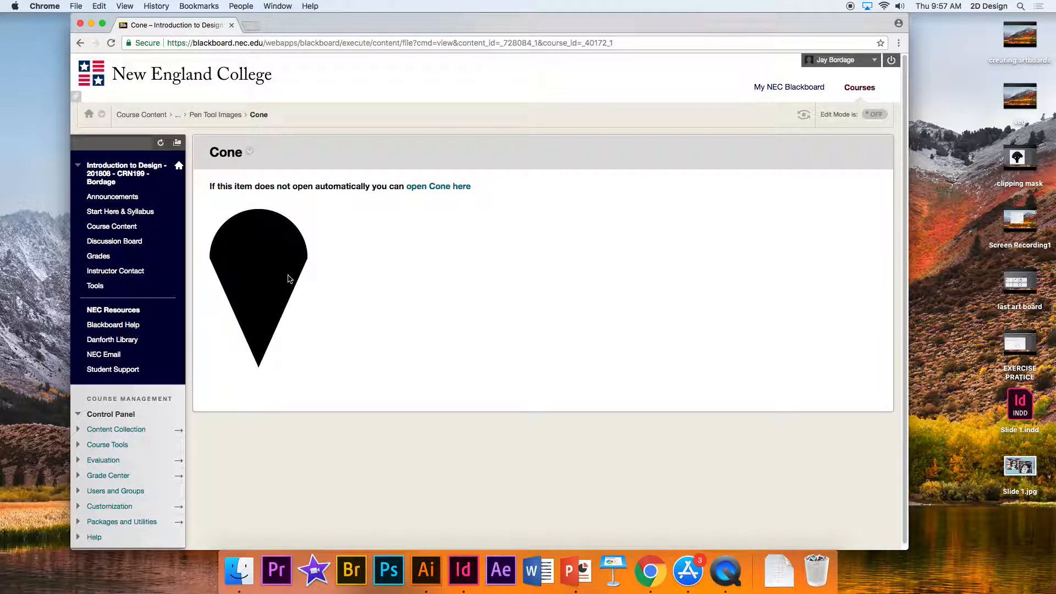
Save the cone image as Cone1 in JPEG format in a new folder named EXERCISE inside the Assignment 4 folder.
right_click(275, 267)
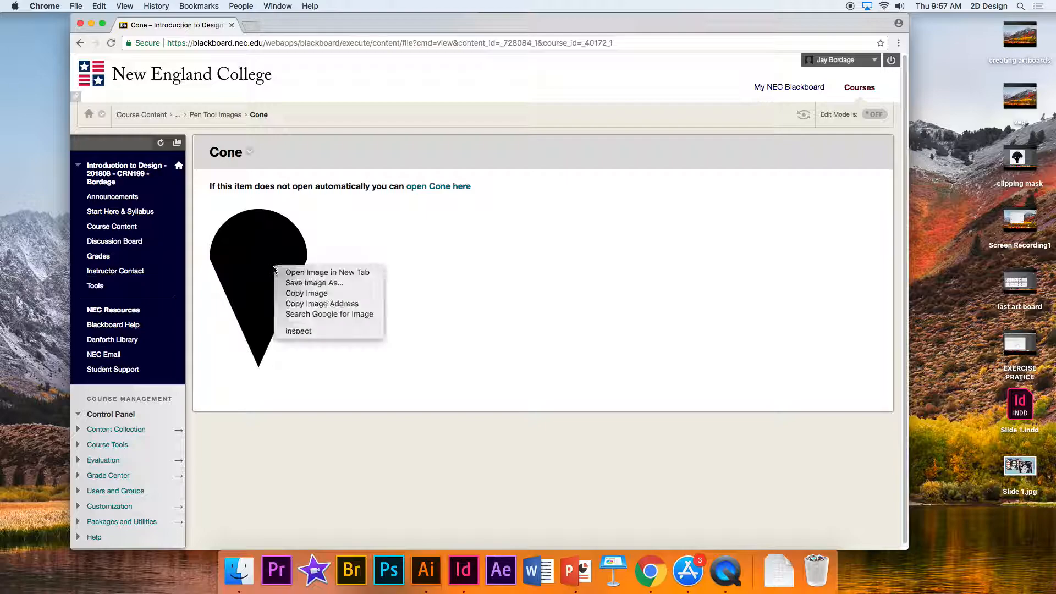
left_click(288, 283)
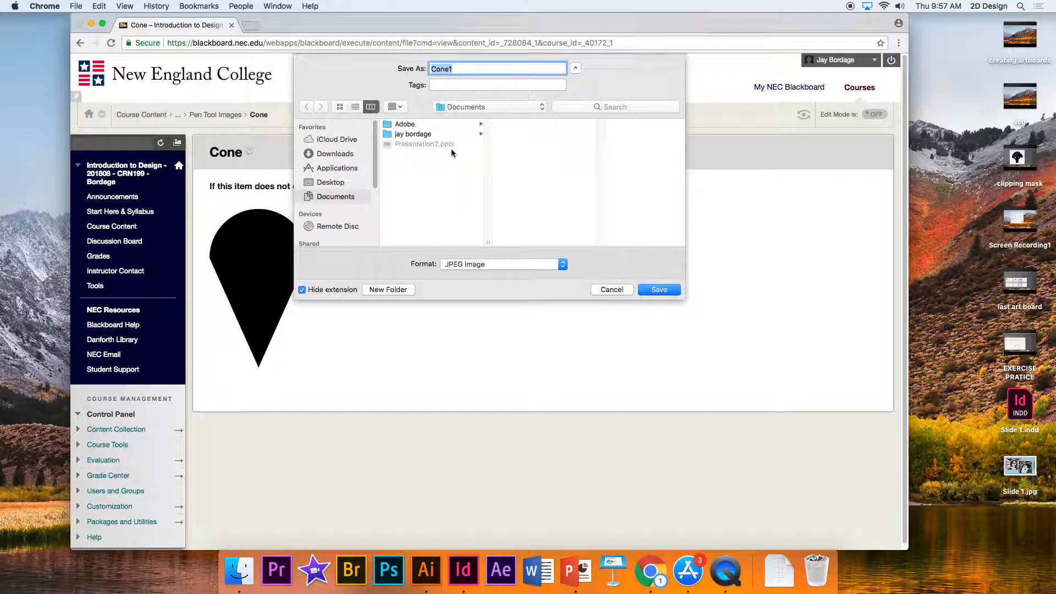
left_click(412, 133)
left_click(521, 145)
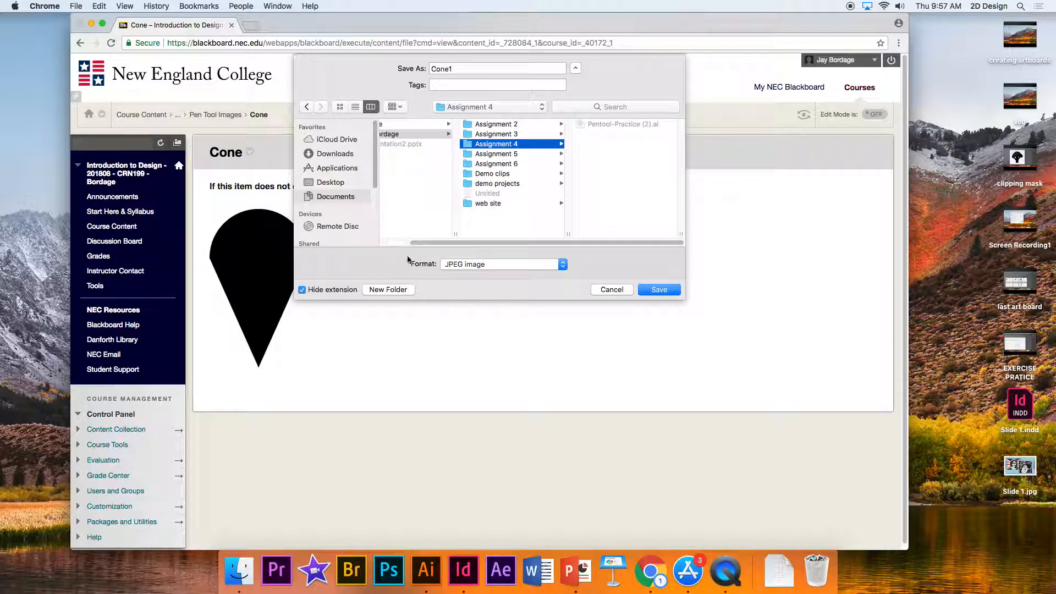
left_click(394, 289)
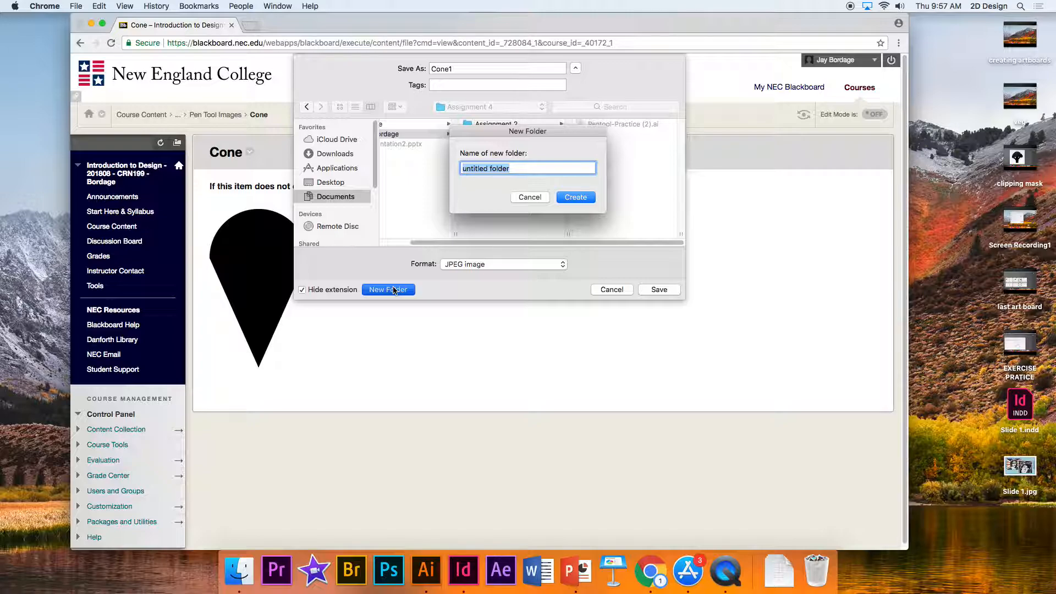
type("EXERCISE")
left_click(575, 198)
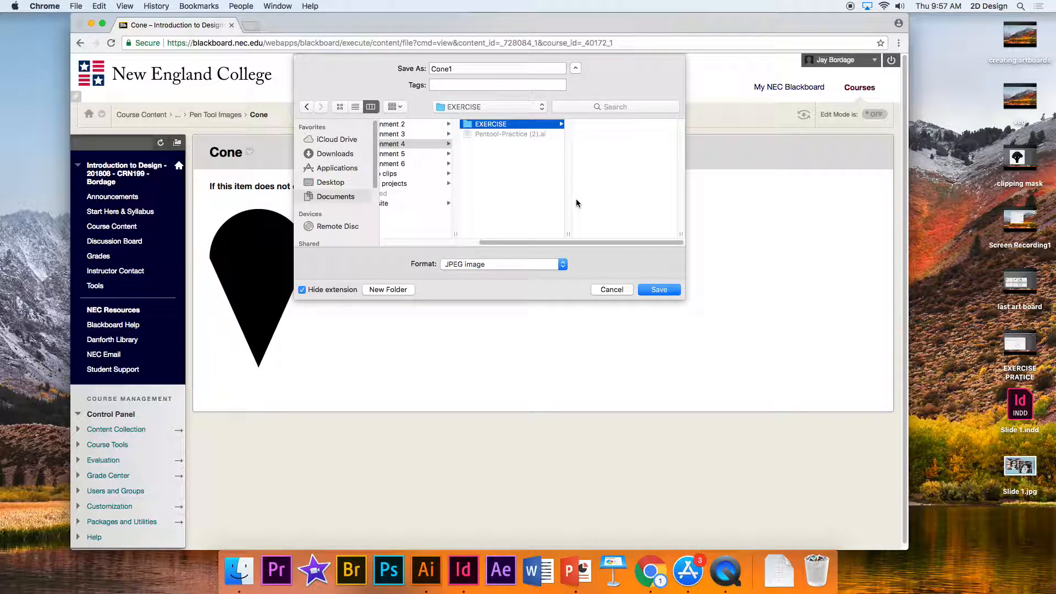
left_click(662, 291)
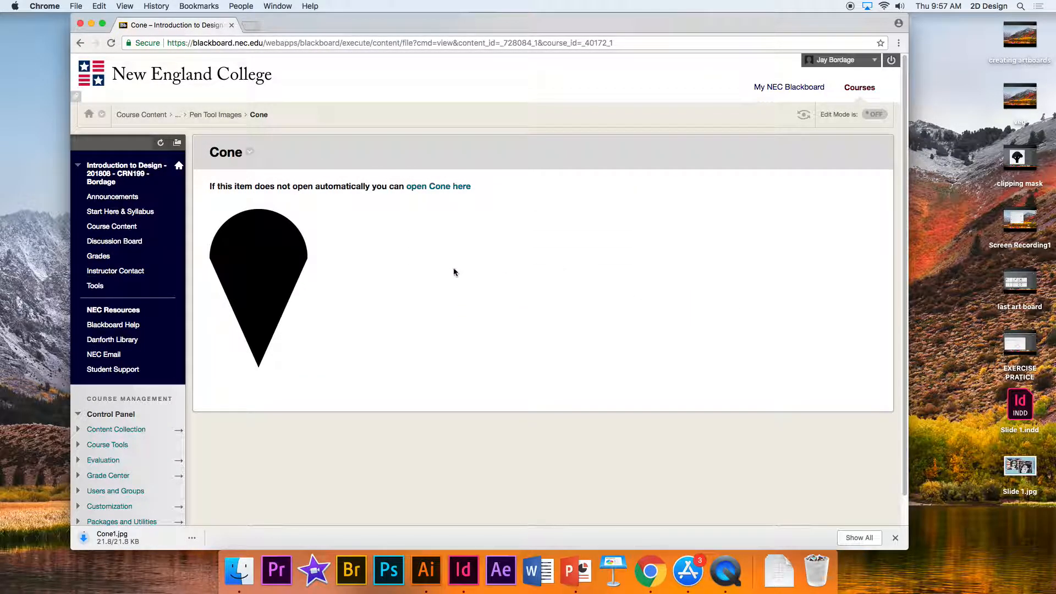
Open the Duck image from Pen Tool Images and save it as Duck1 in JPEG format in the EXERCISE folder.
left_click(80, 43)
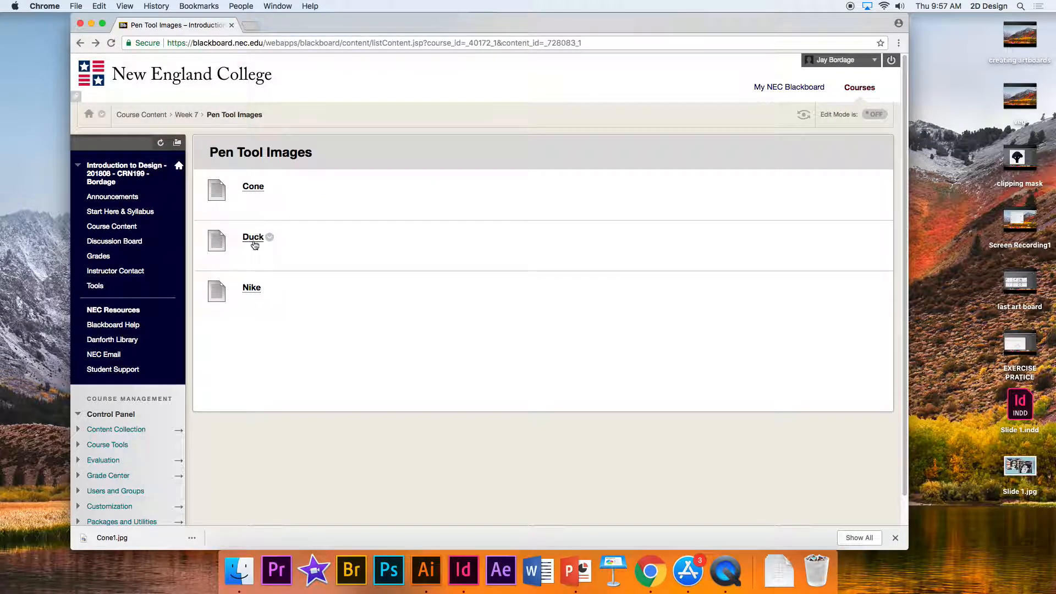
left_click(254, 239)
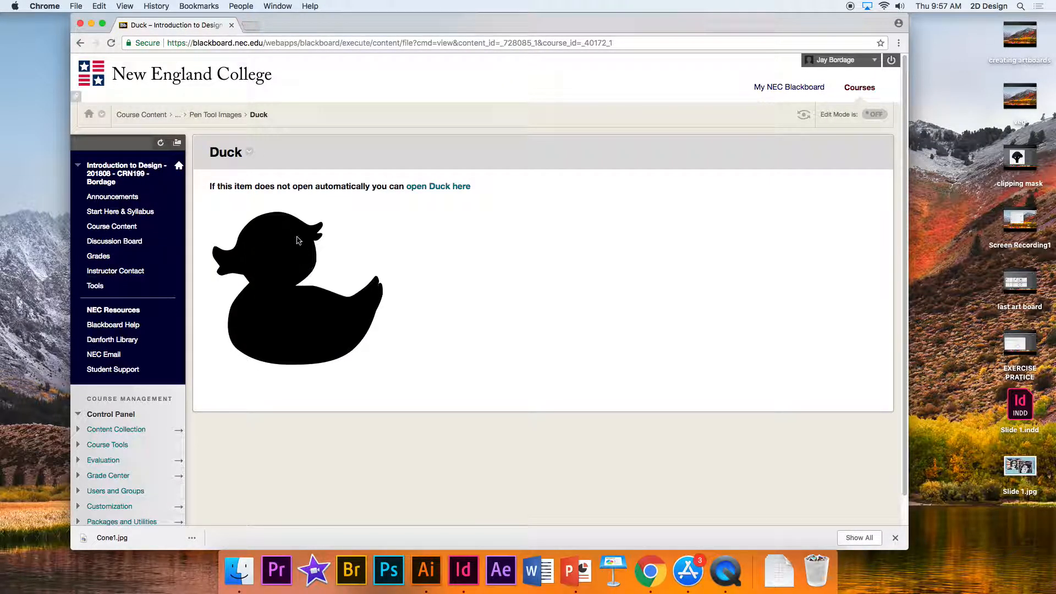
right_click(286, 297)
left_click(311, 315)
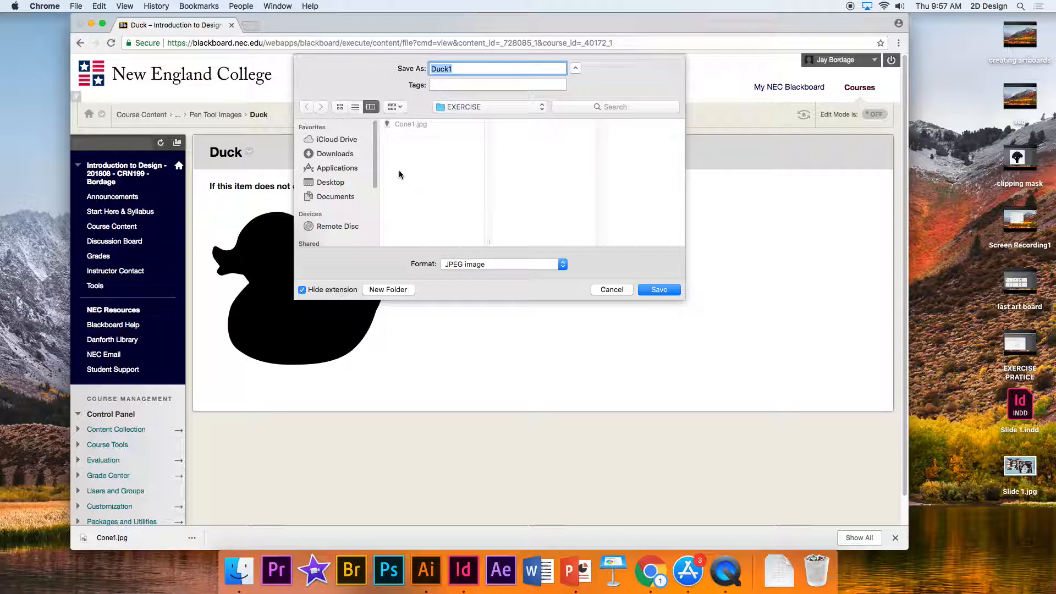
left_click(652, 290)
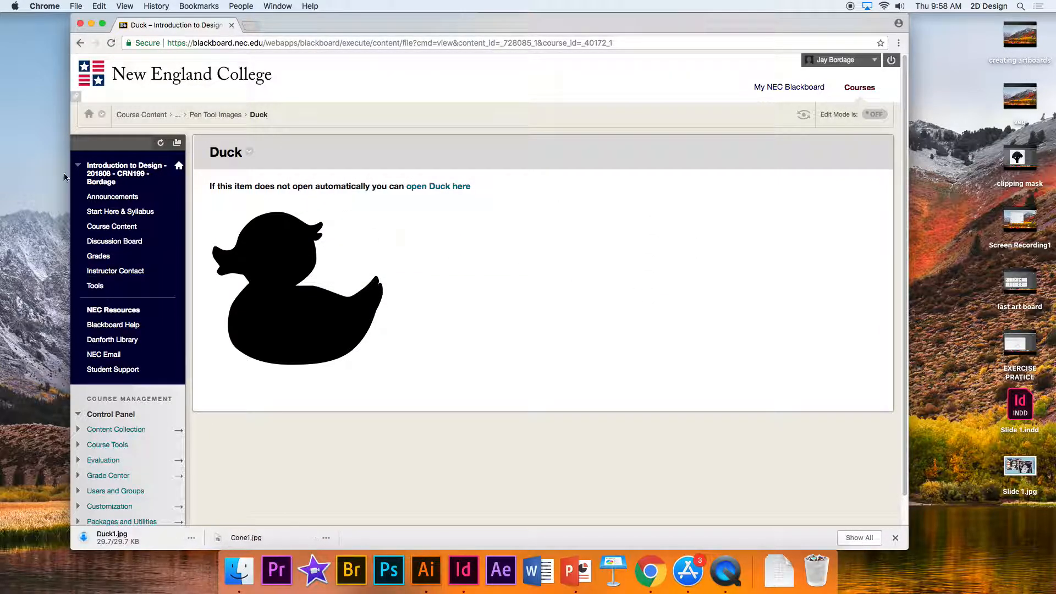
Open the Nike image from Pen Tool Images and save it as Nike1 in JPEG format in the EXERCISE folder.
left_click(81, 43)
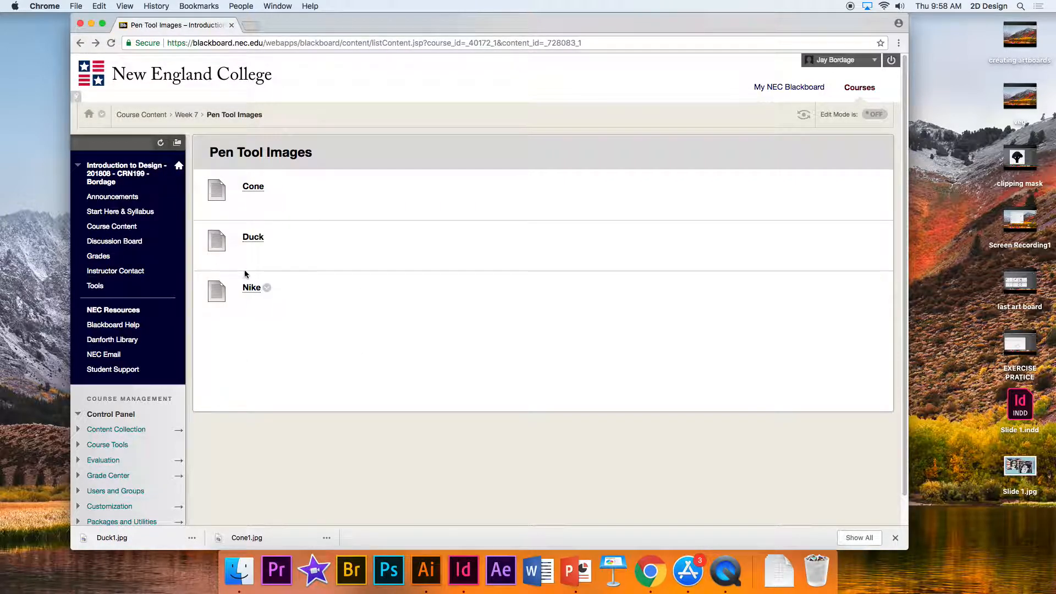
left_click(251, 288)
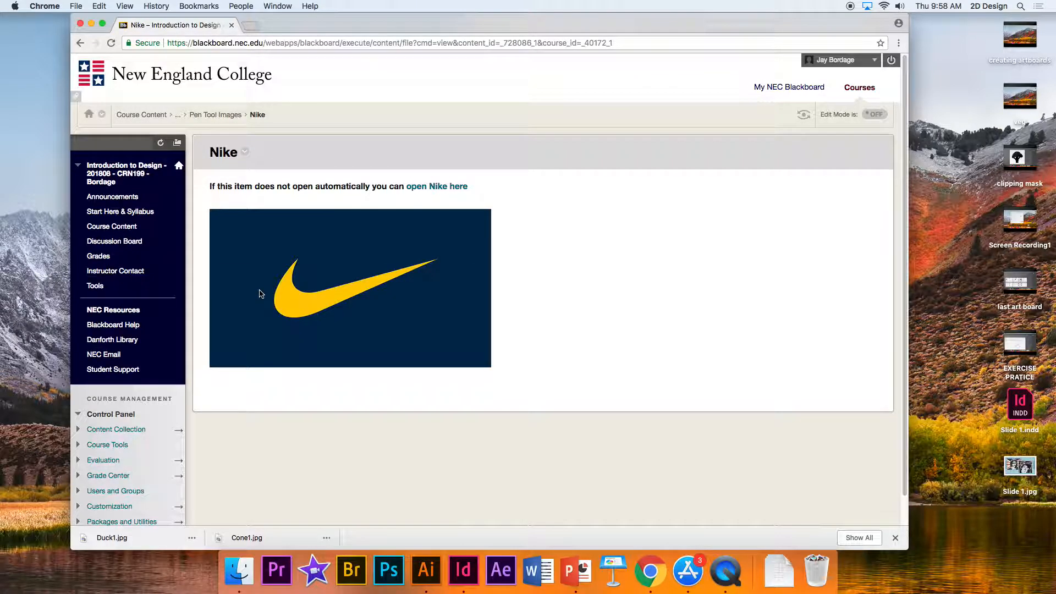
right_click(329, 284)
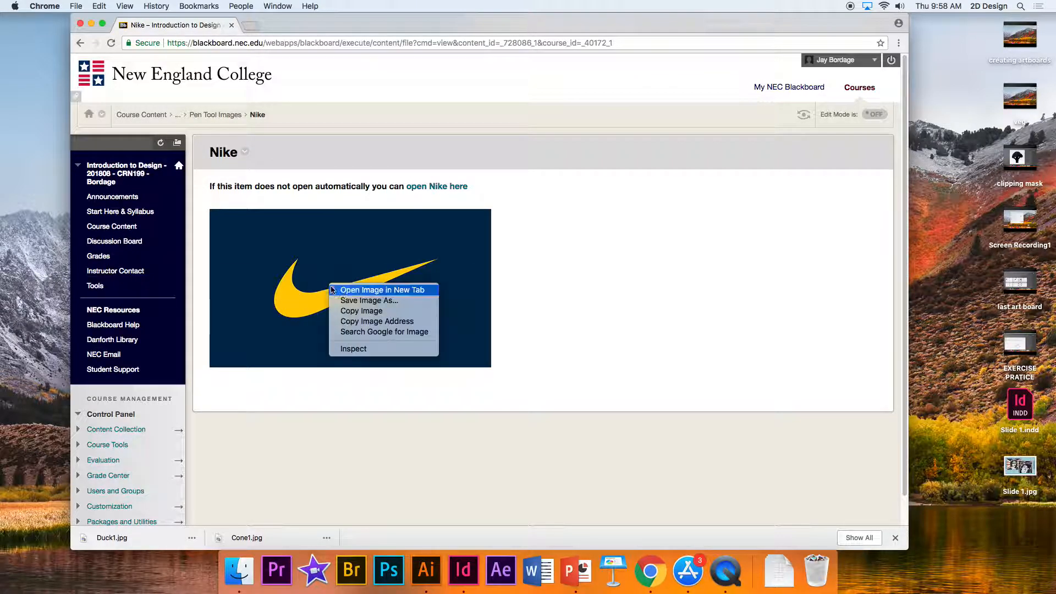
left_click(361, 301)
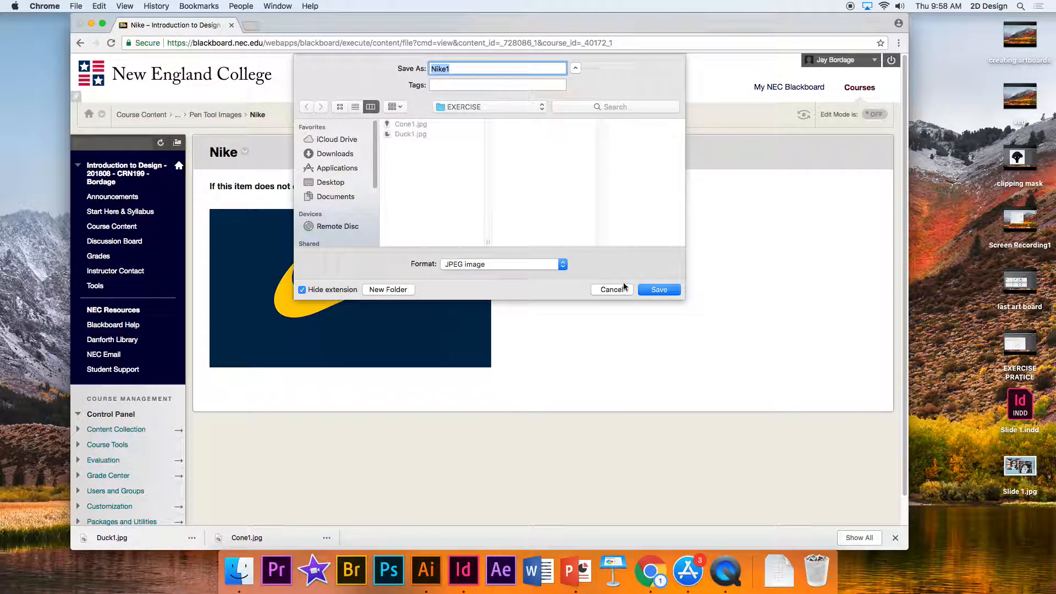
left_click(659, 290)
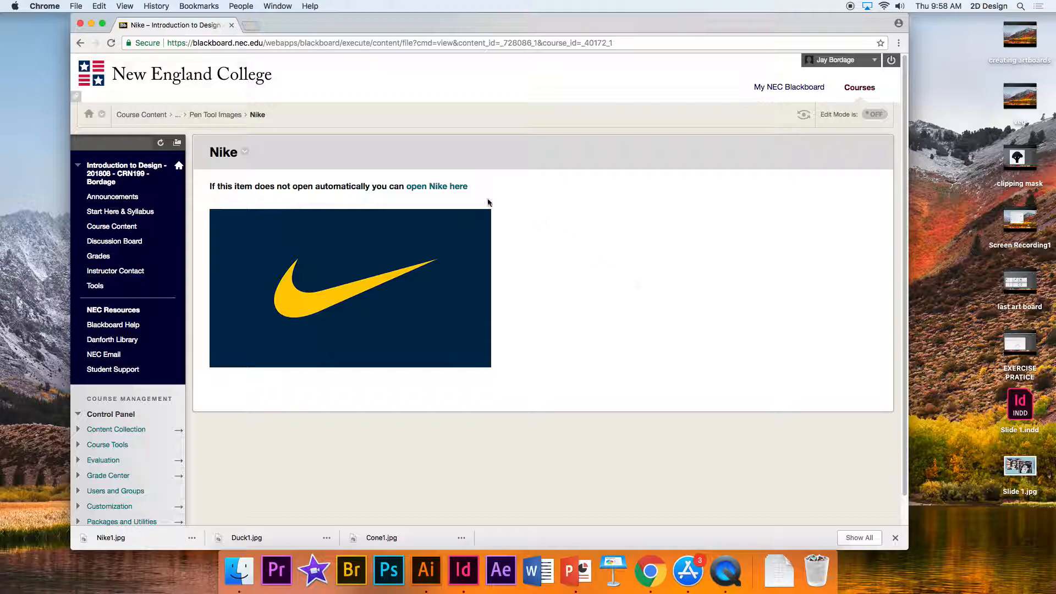
Close the browser window, switch to Illustrator and create a 20 x 6 in landscape document named exercise.
left_click(80, 26)
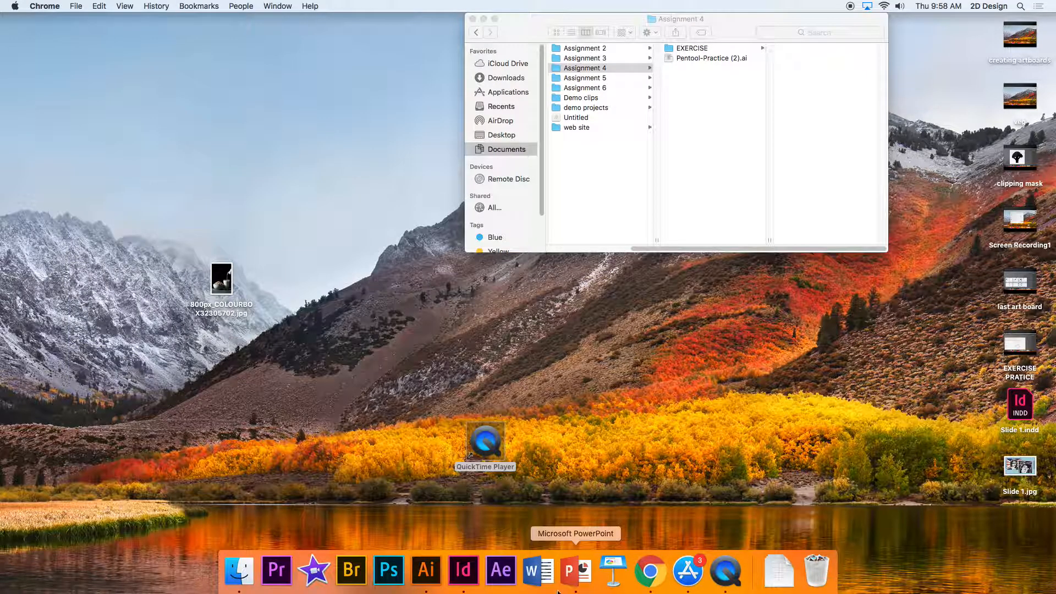
left_click(427, 571)
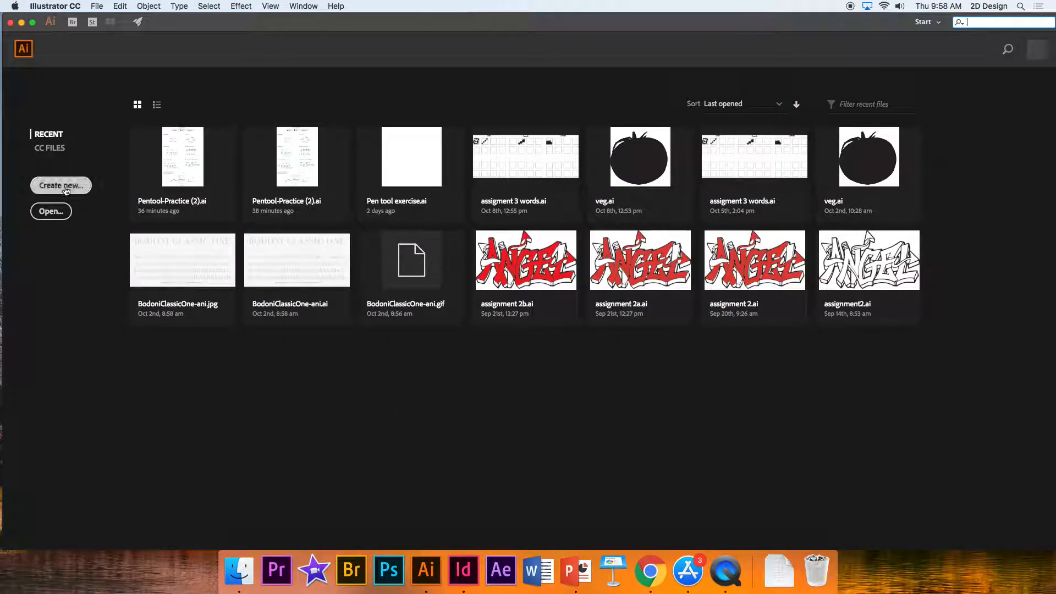
left_click(81, 183)
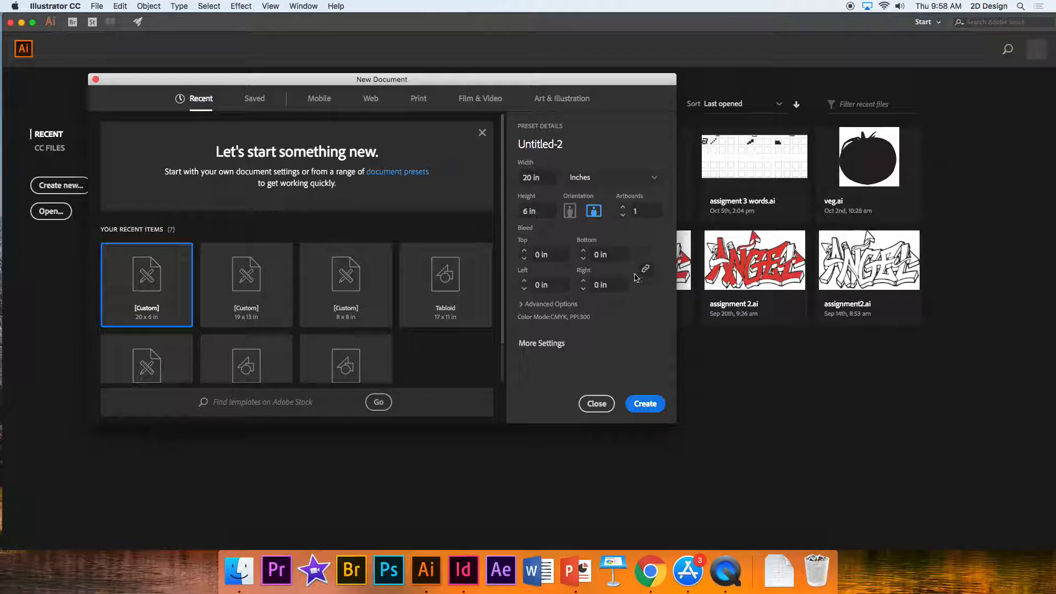
left_click(567, 146)
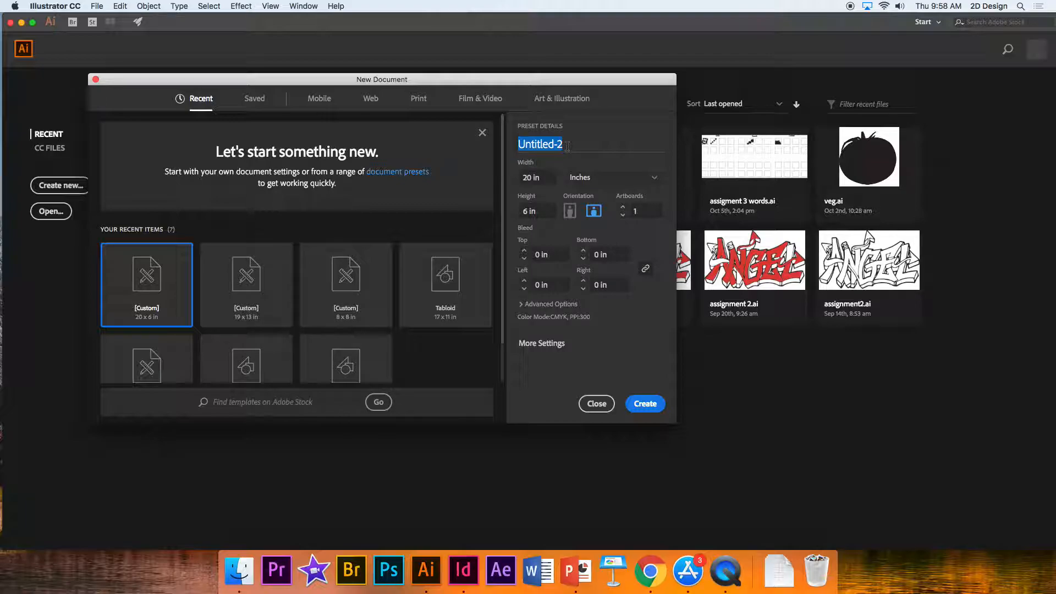
type("e")
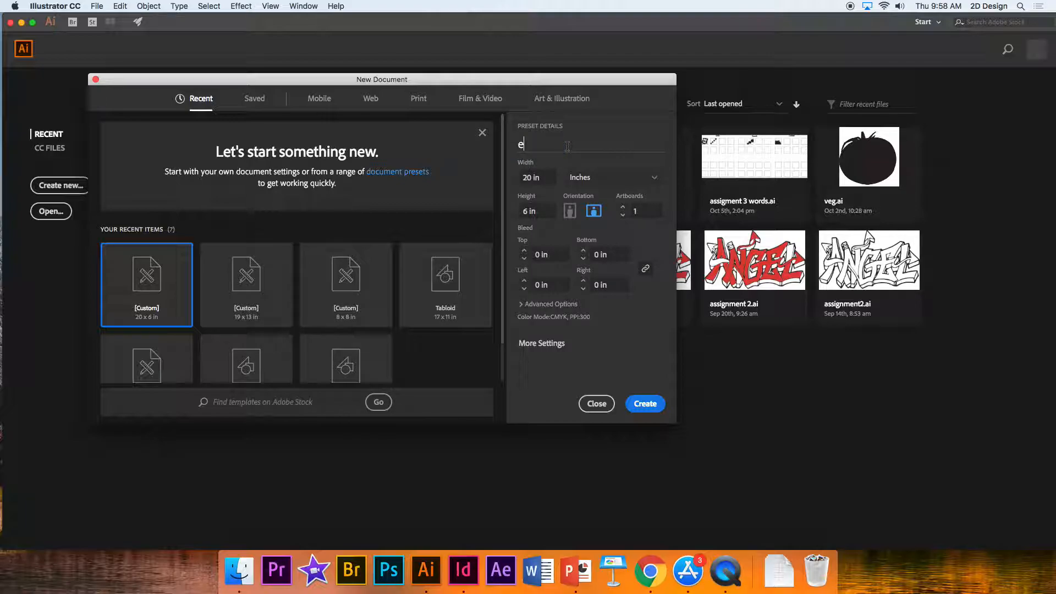
type("xercise")
left_click(654, 404)
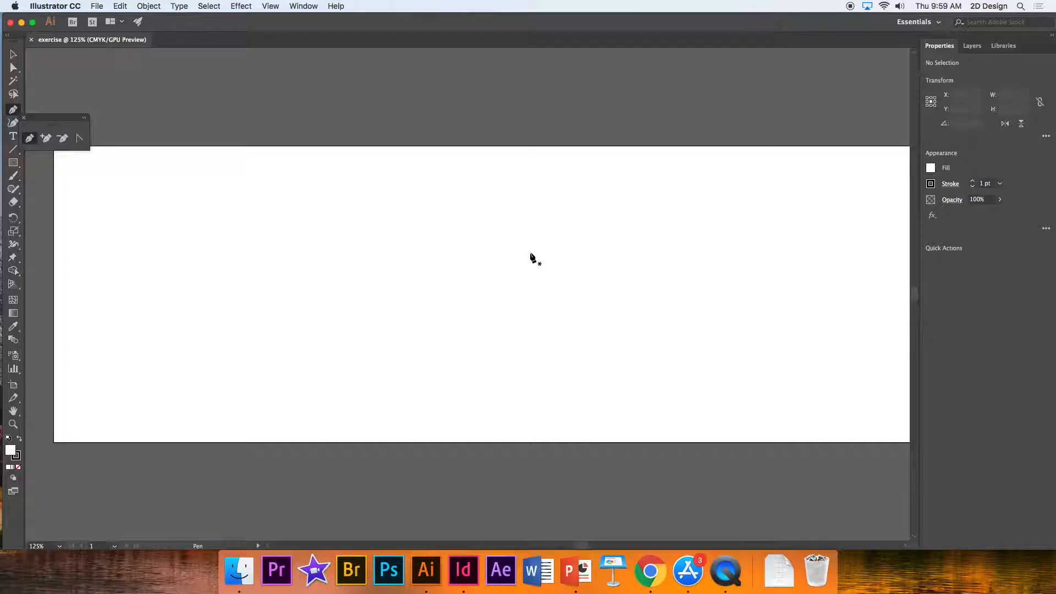
Place Cone1.jpg from the Assignment 4 EXERCISE folder into the document as a template.
left_click(97, 6)
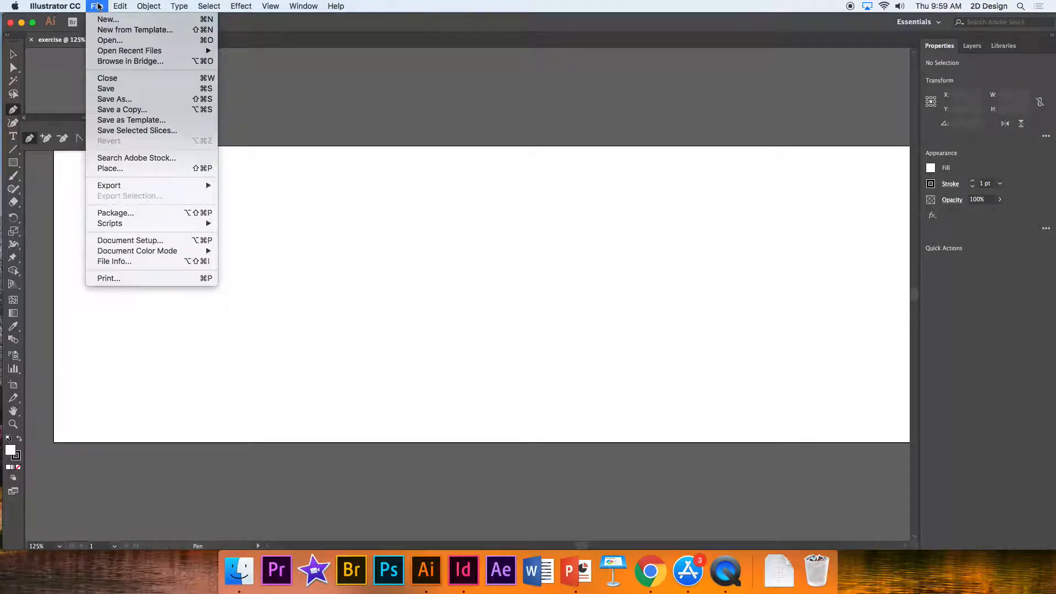
left_click(107, 168)
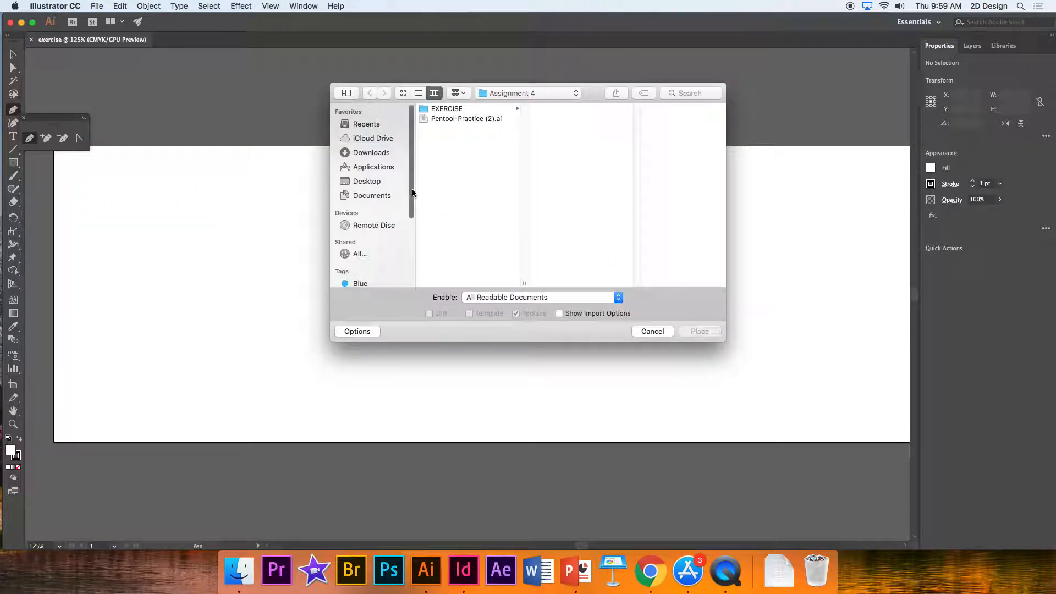
left_click(367, 195)
left_click(432, 119)
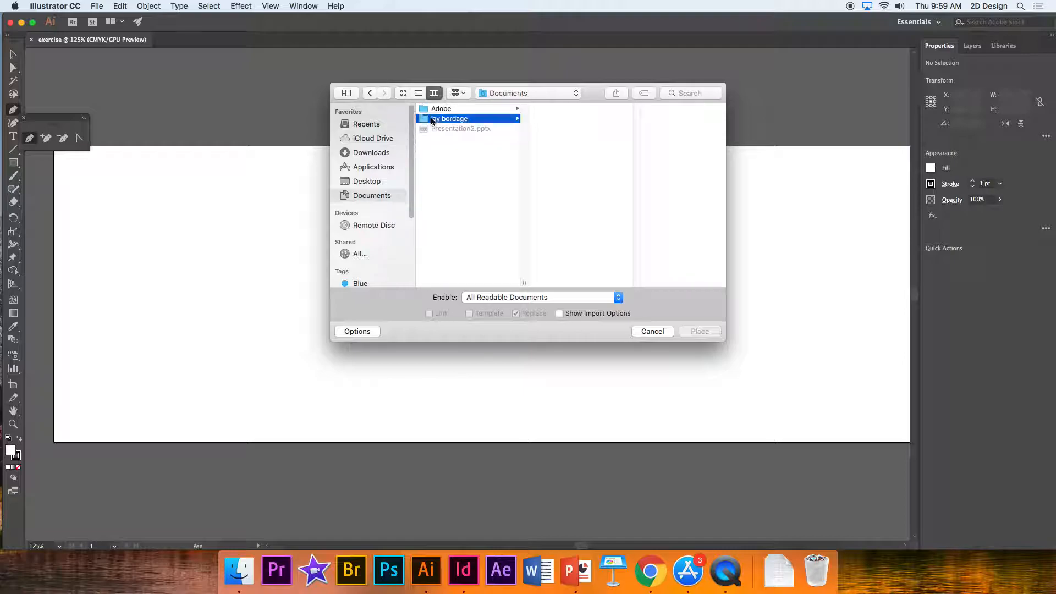
left_click(551, 130)
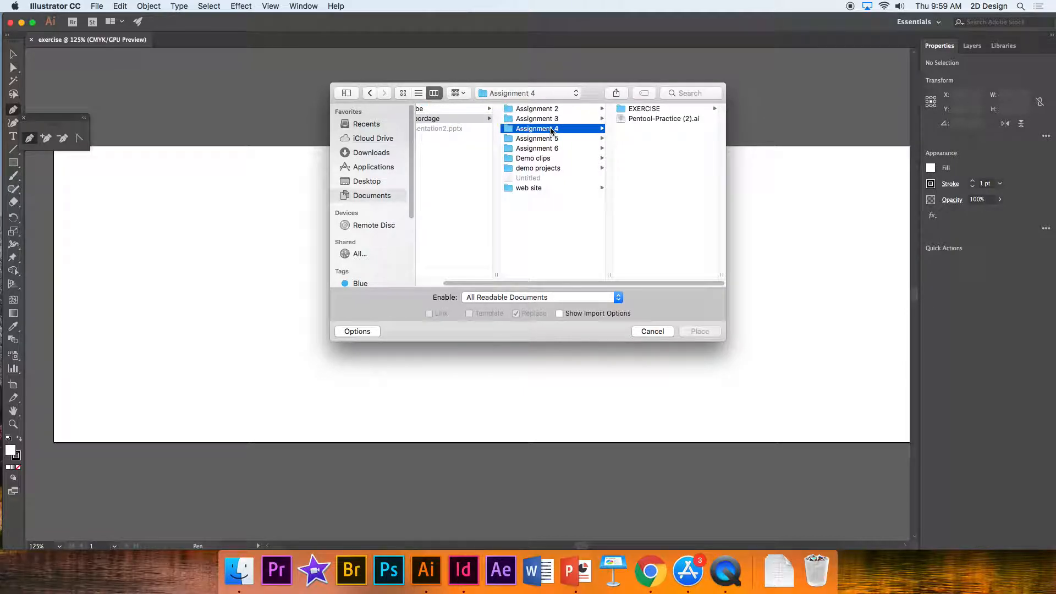
left_click(630, 110)
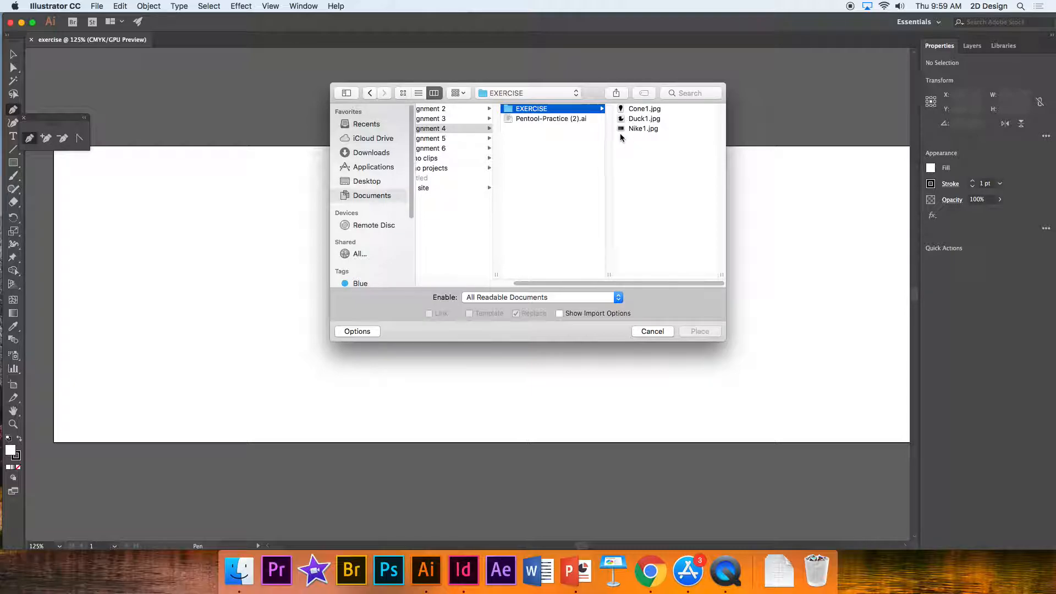
left_click(626, 109)
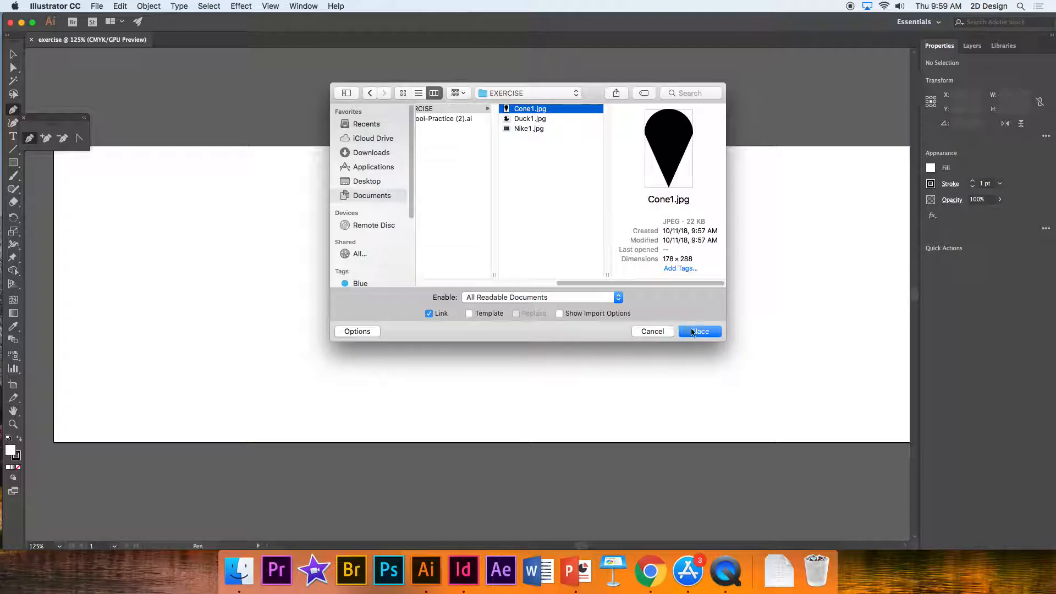
left_click(469, 314)
left_click(698, 331)
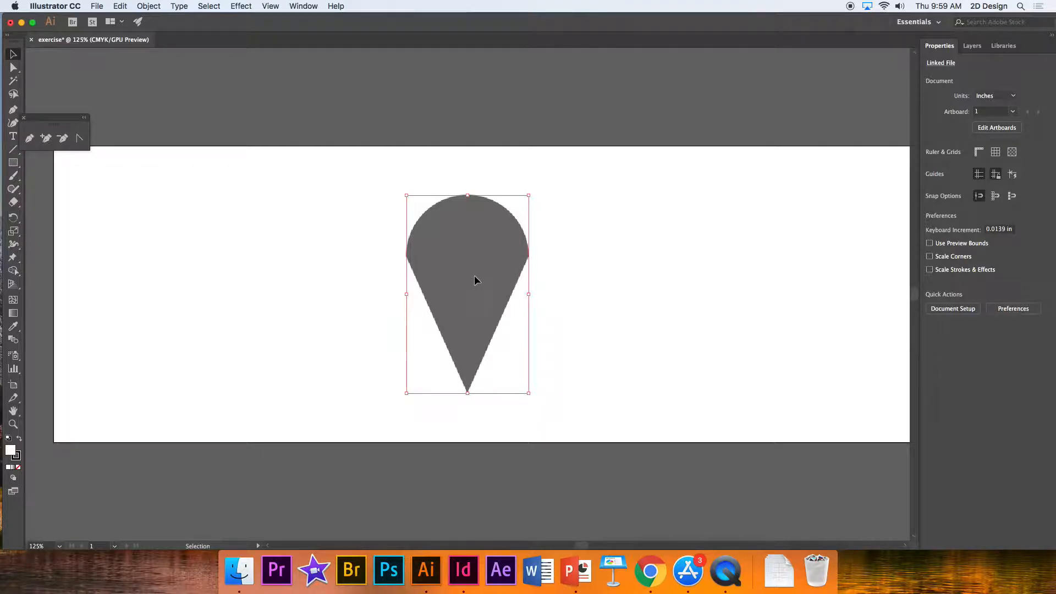
Unlock the cone's template layer and move the cone image to the left end of the artboard.
left_click(966, 46)
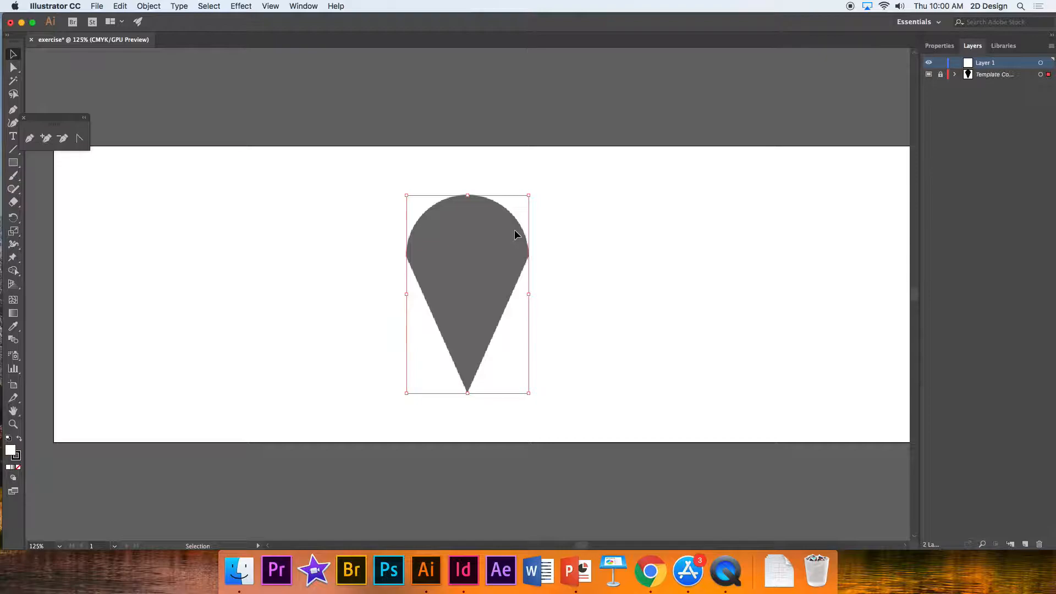
left_click(940, 75)
left_click_drag(465, 264, 181, 271)
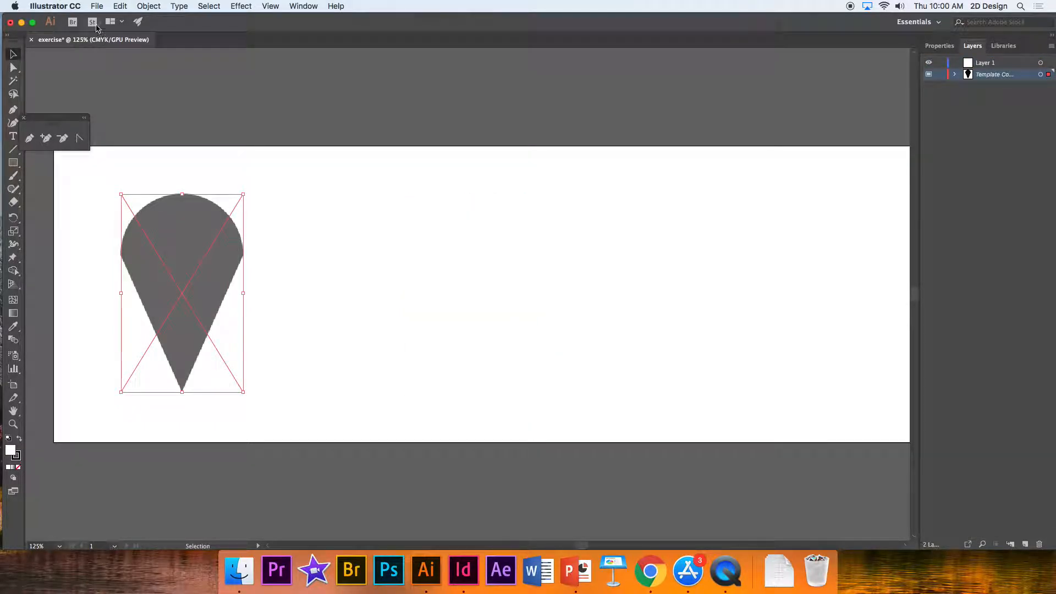
Place Duck1.jpg from the EXERCISE folder into the document as a template.
left_click(97, 6)
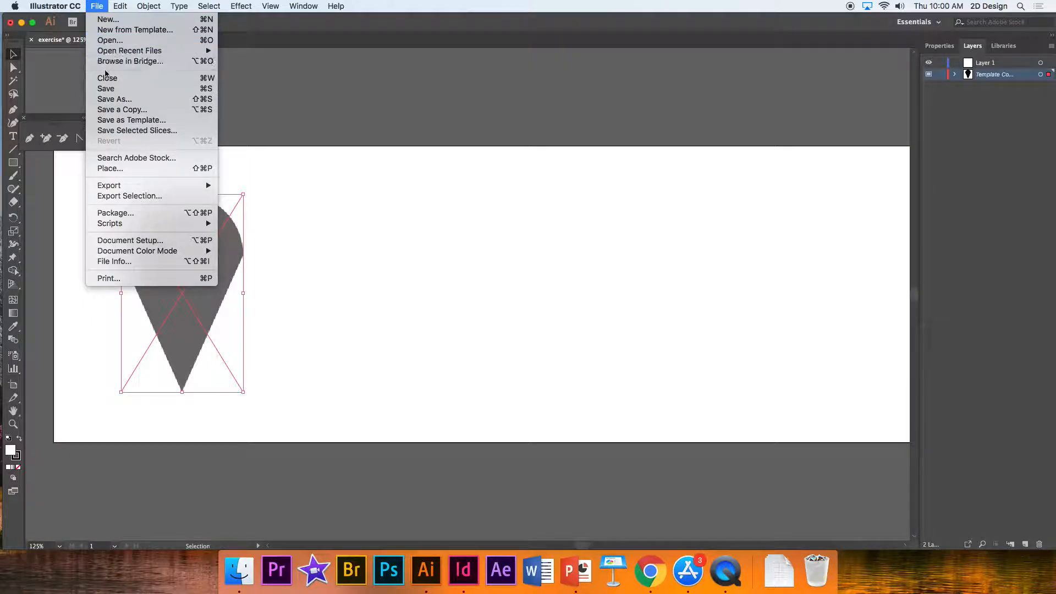
left_click(113, 169)
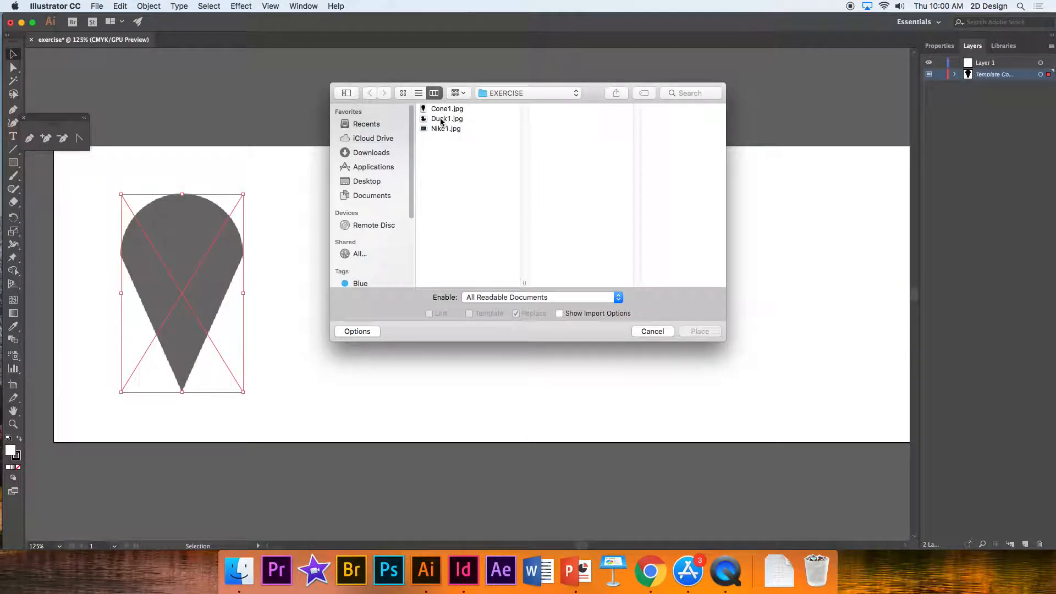
left_click(444, 119)
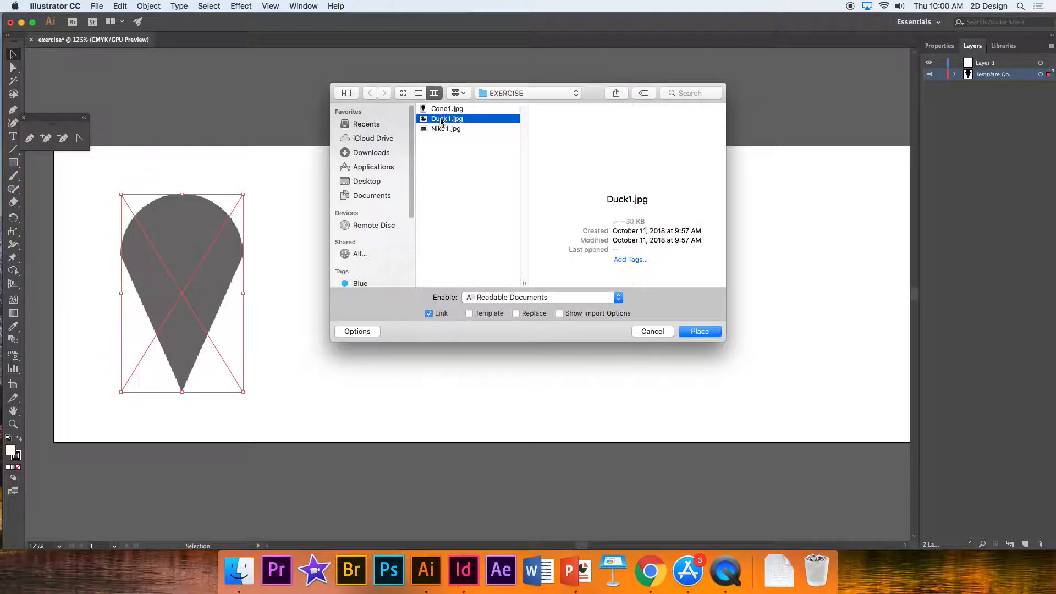
left_click(469, 314)
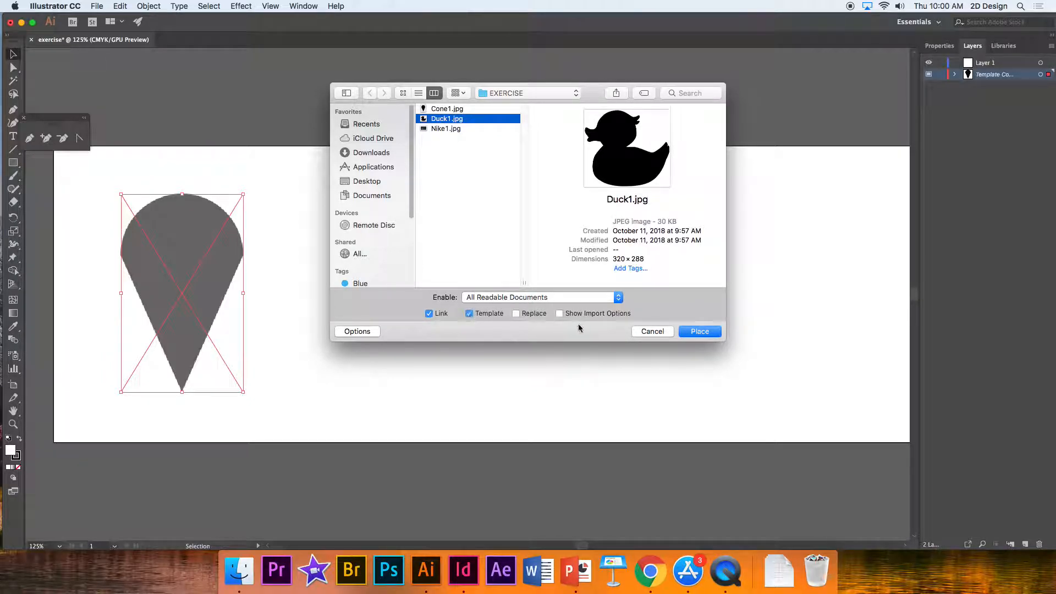
left_click(704, 332)
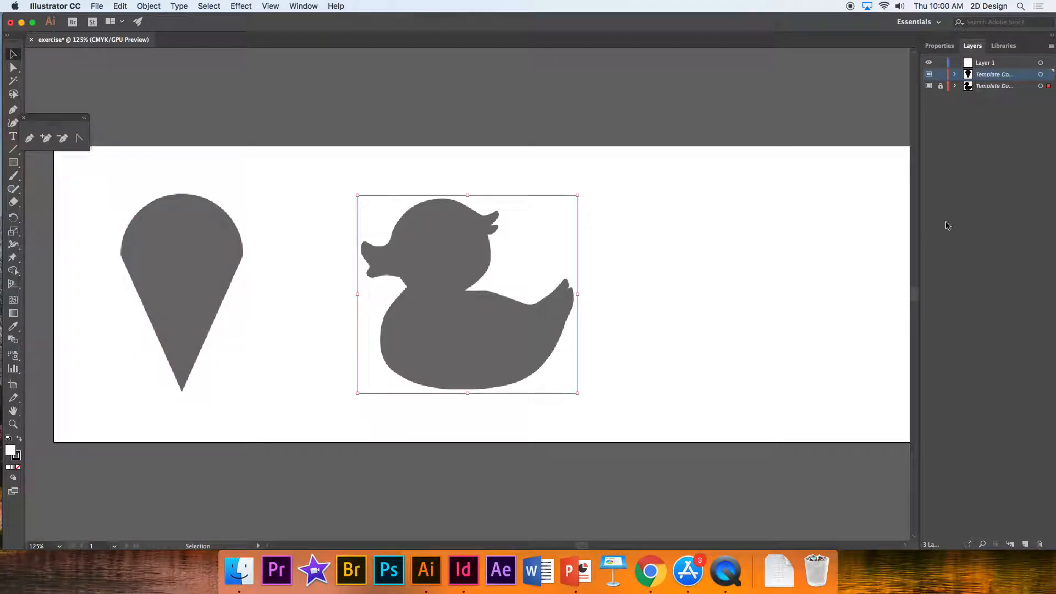
Unlock the duck's template layer and move the duck image to the right end of the artboard.
left_click(940, 86)
left_click_drag(456, 334, 707, 336)
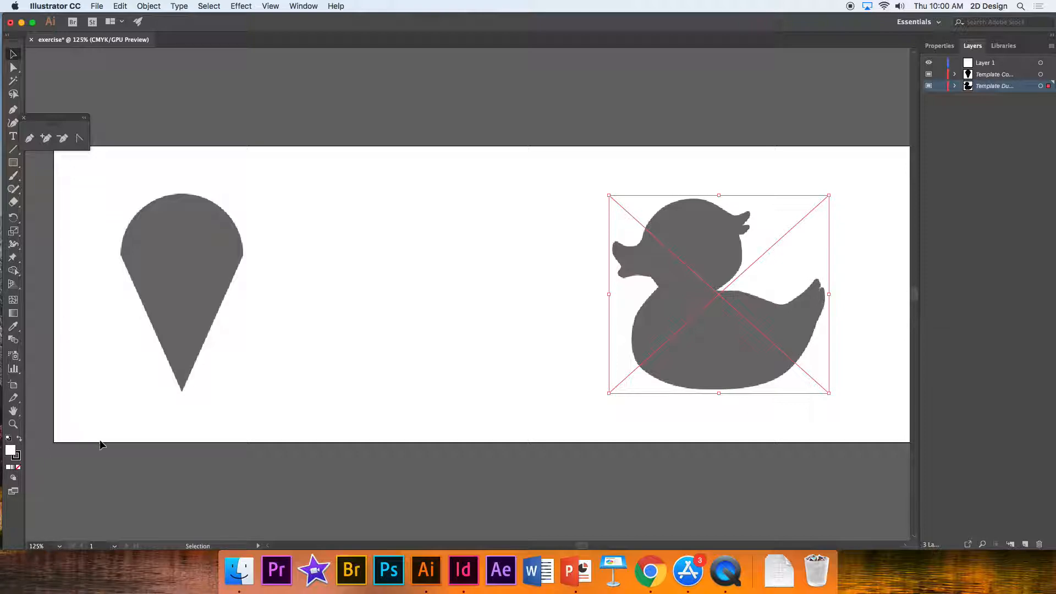
left_click(14, 425)
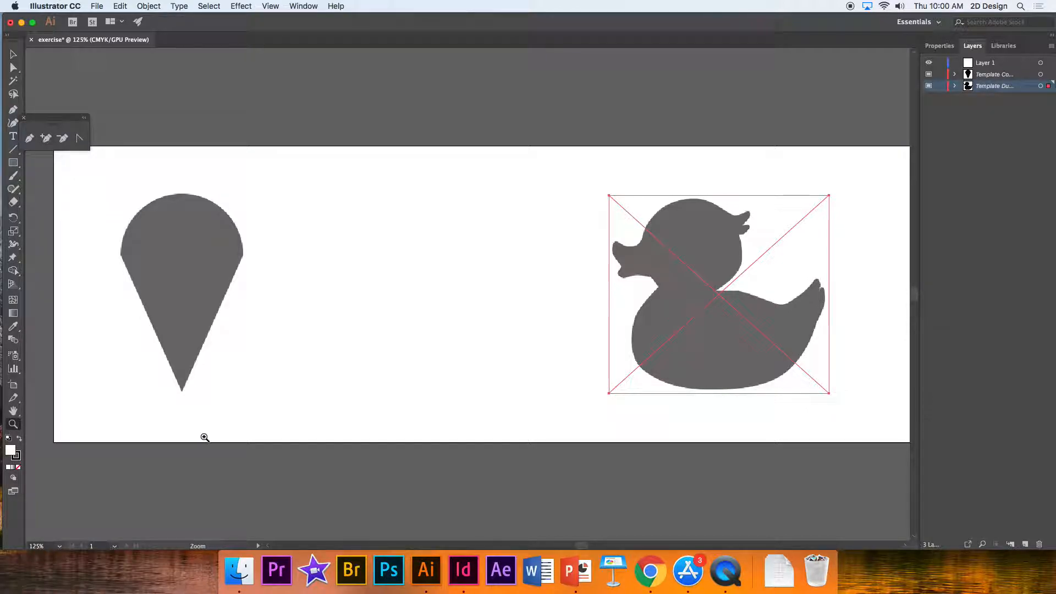
left_click(376, 396, "alt")
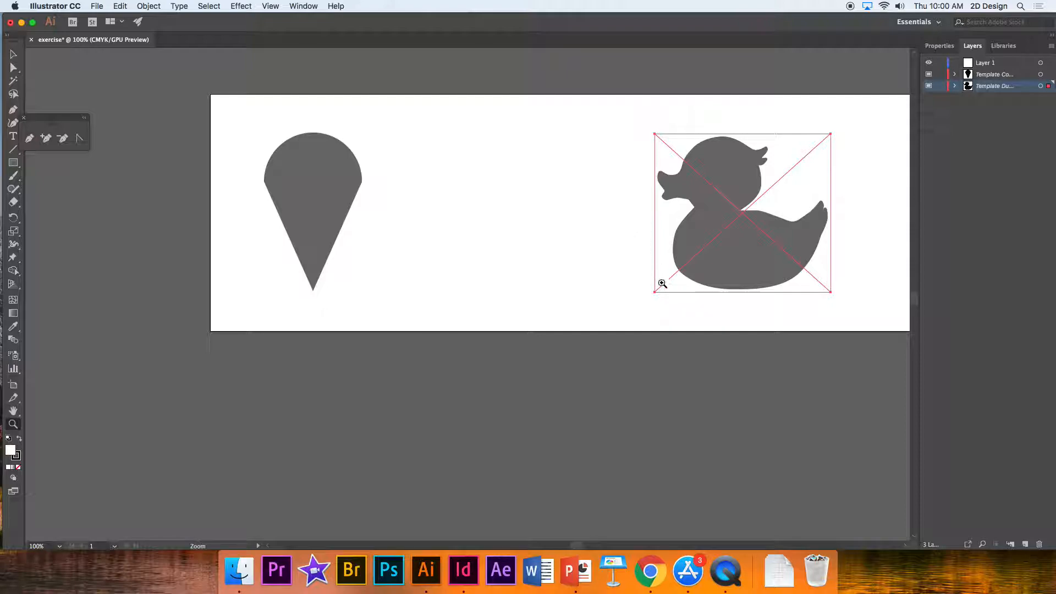
scroll(578, 546, "right", 10)
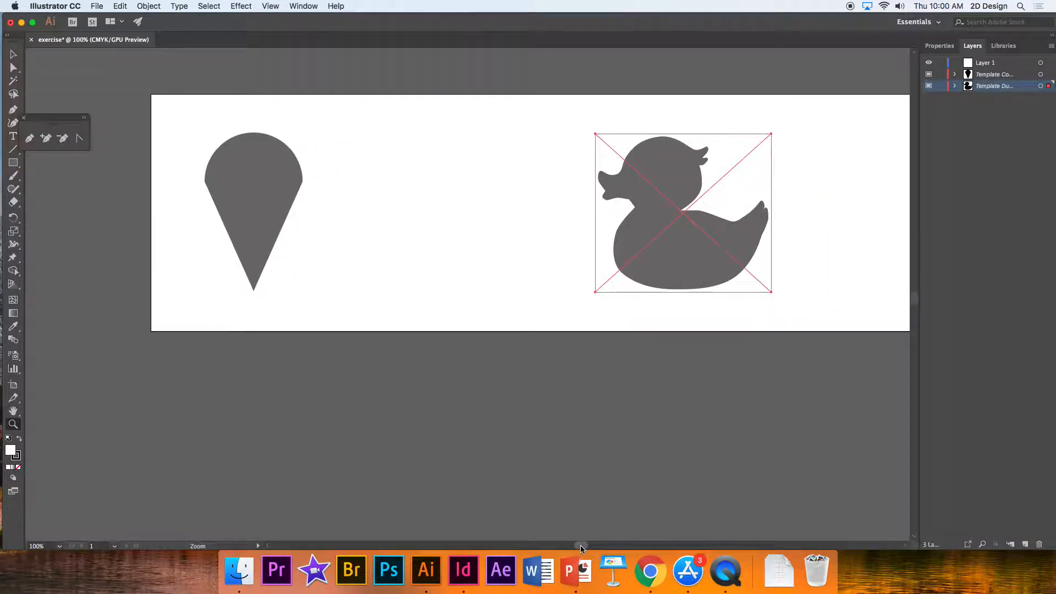
scroll(587, 549, "left", 1)
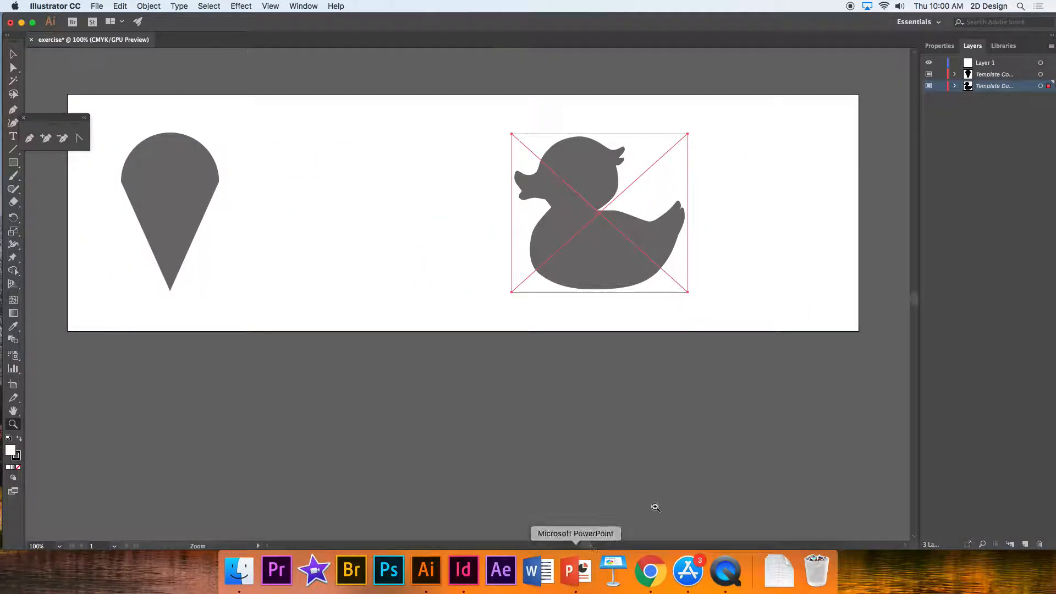
left_click(14, 53)
left_click_drag(599, 213, 720, 208)
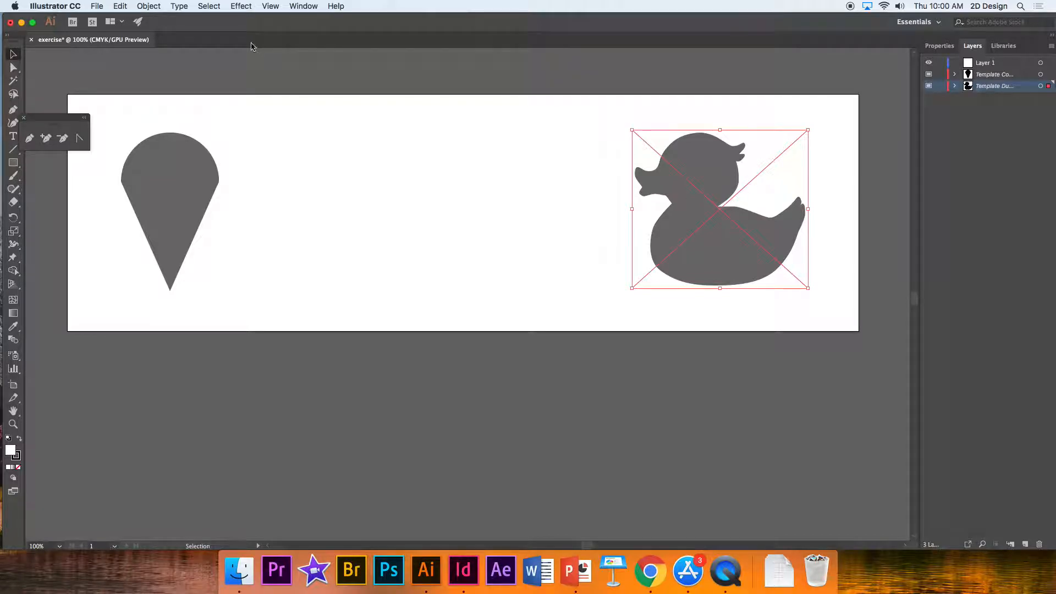
Place Nike1.jpg from the EXERCISE folder into the document as a template.
left_click(97, 6)
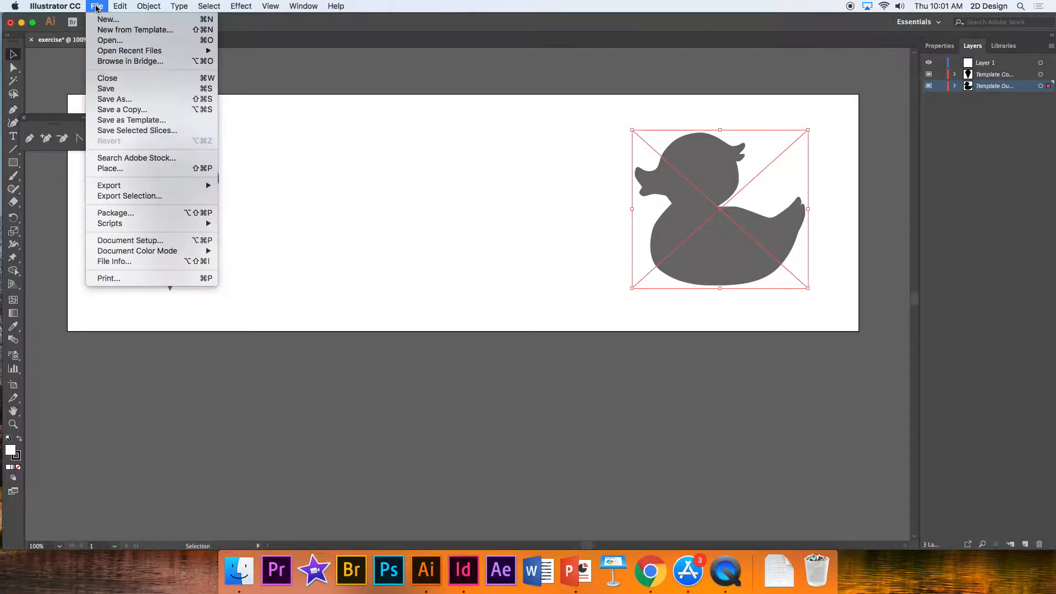
left_click(105, 169)
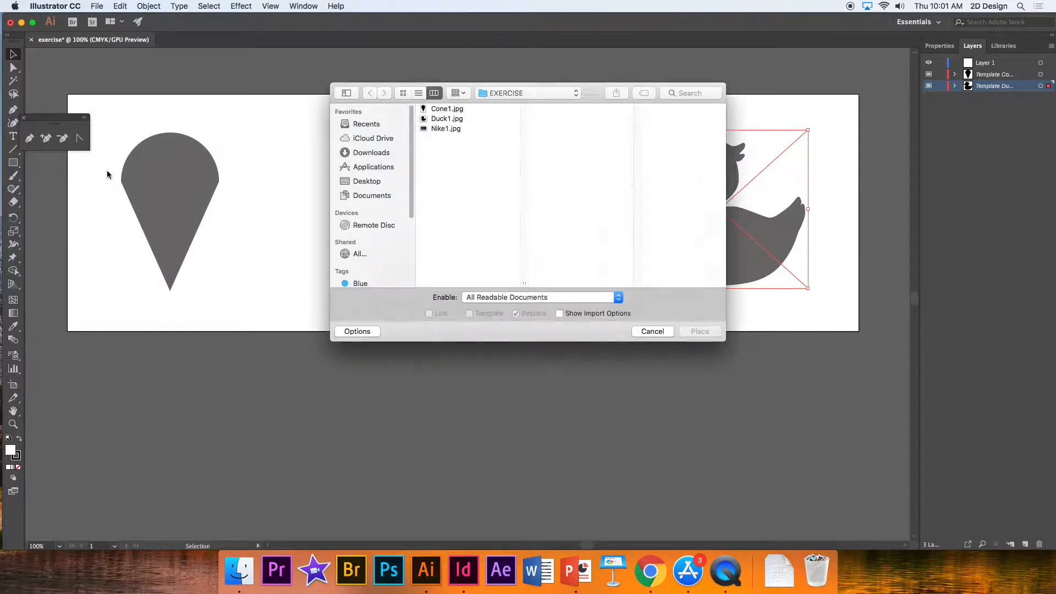
left_click(446, 129)
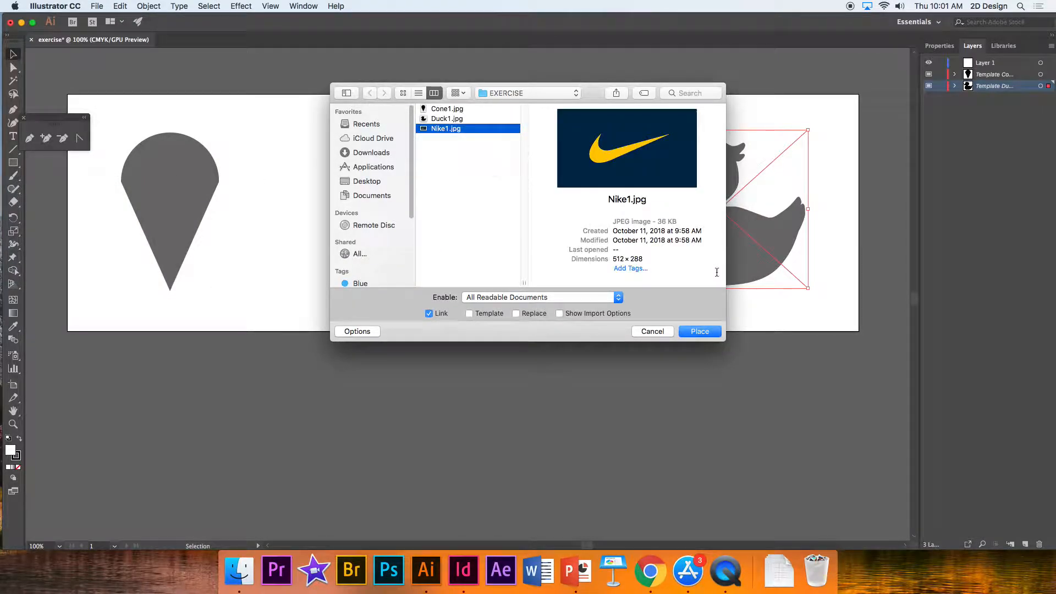
left_click(469, 314)
left_click(697, 332)
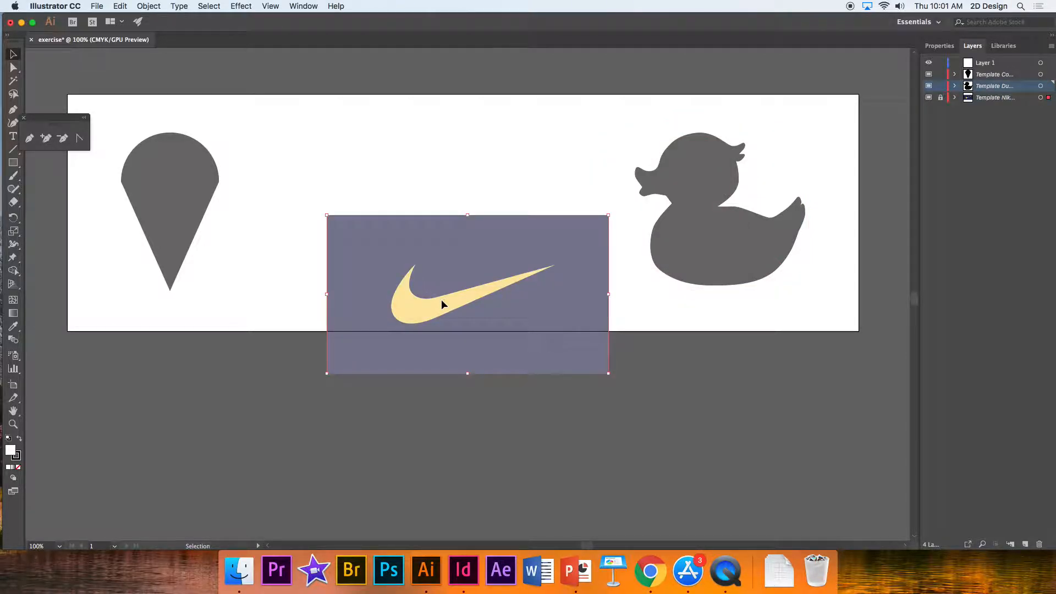
Unlock the Nike template layer and move the Nike image between the cone and the duck, fully inside the artboard.
left_click(423, 265)
left_click(940, 97)
left_click_drag(502, 279, 484, 203)
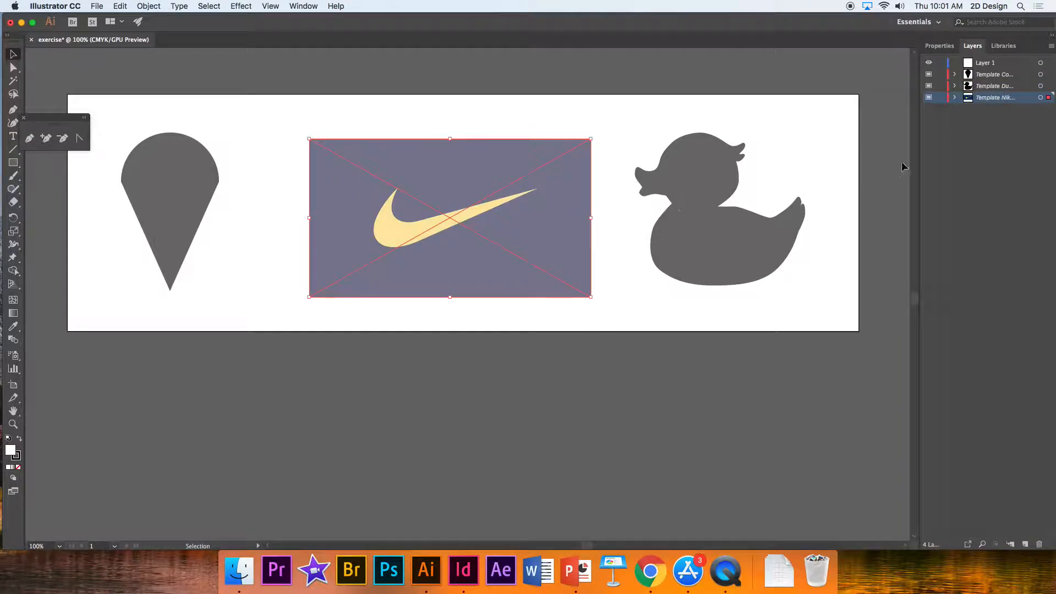
Lock the cone, duck and Nike template layers and make Layer 1 the active layer.
left_click(940, 74)
left_click(940, 86)
left_click(939, 98)
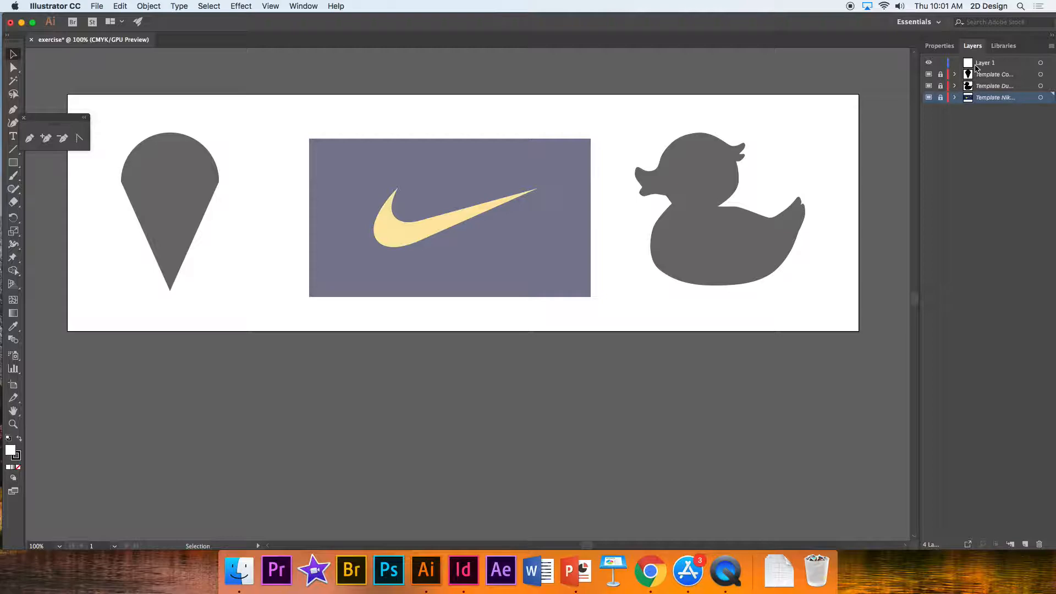
left_click(1005, 65)
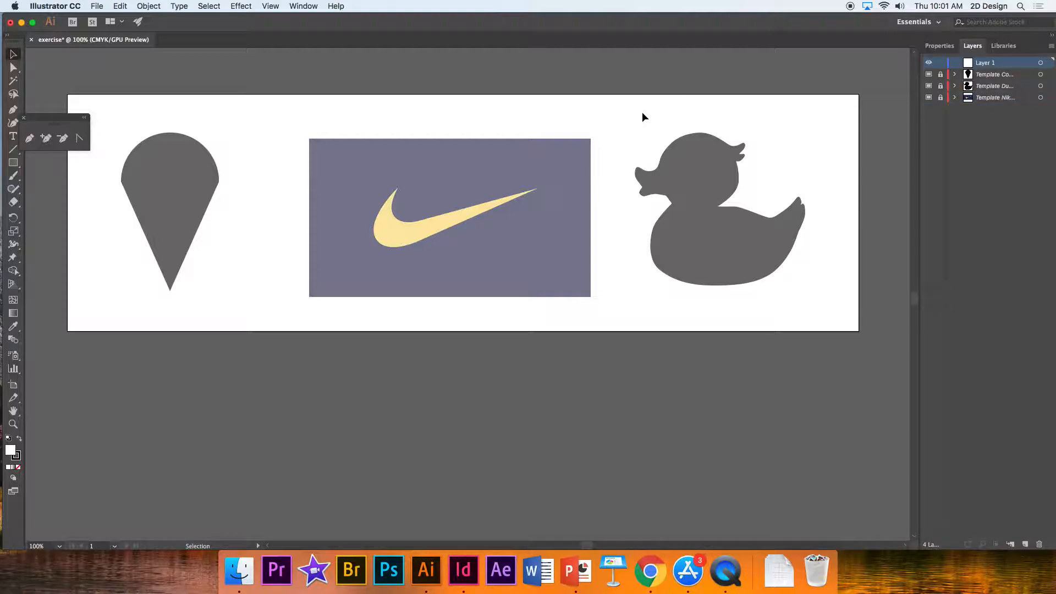
left_click(993, 79)
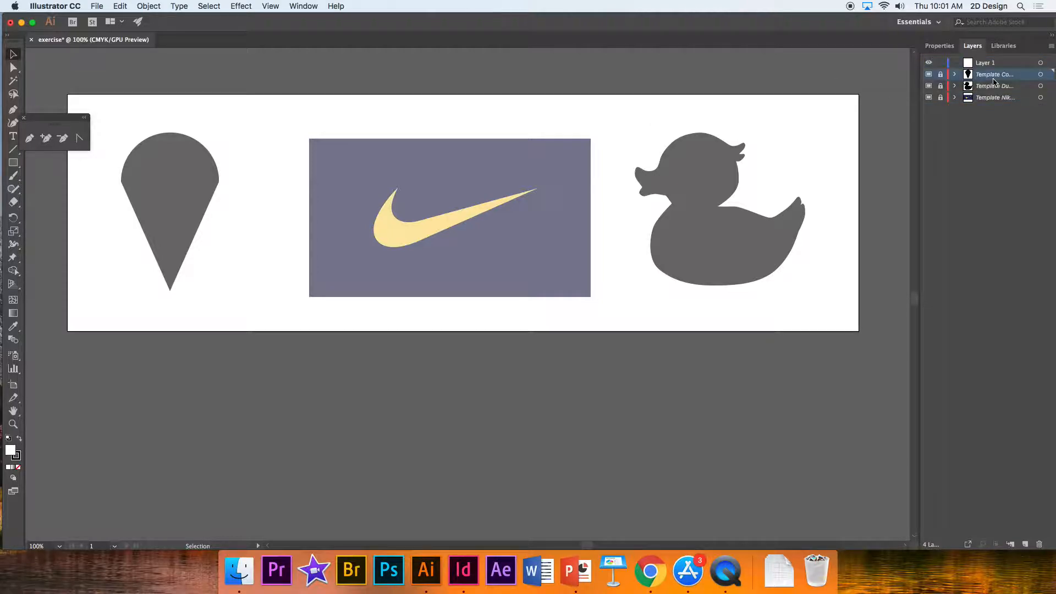
left_click(988, 87)
left_click(985, 99)
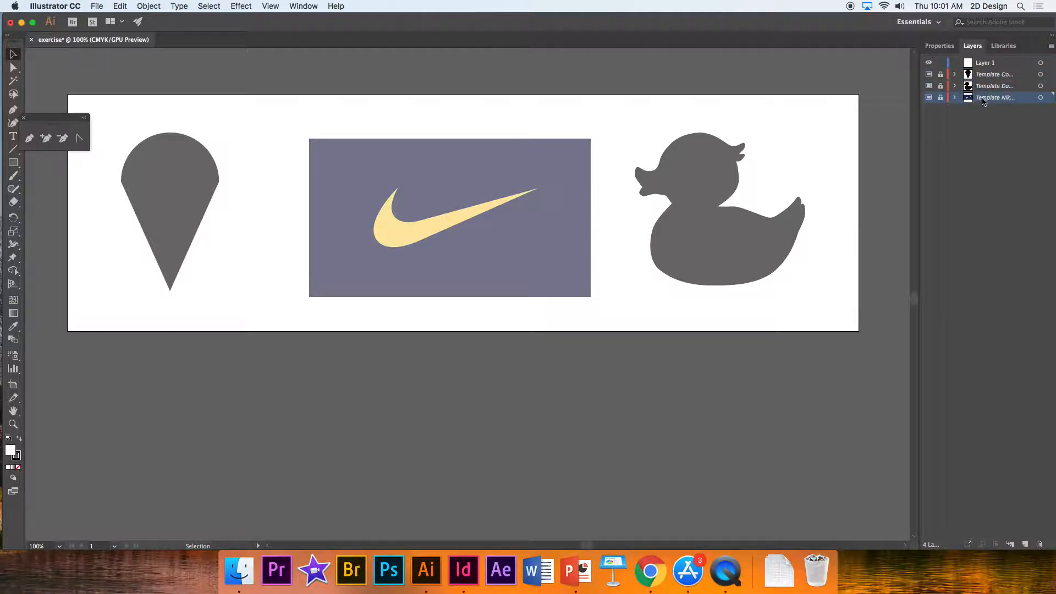
Activate the Pen tool, make Layer 1 the drawing layer and set the fill to None.
left_click(13, 110)
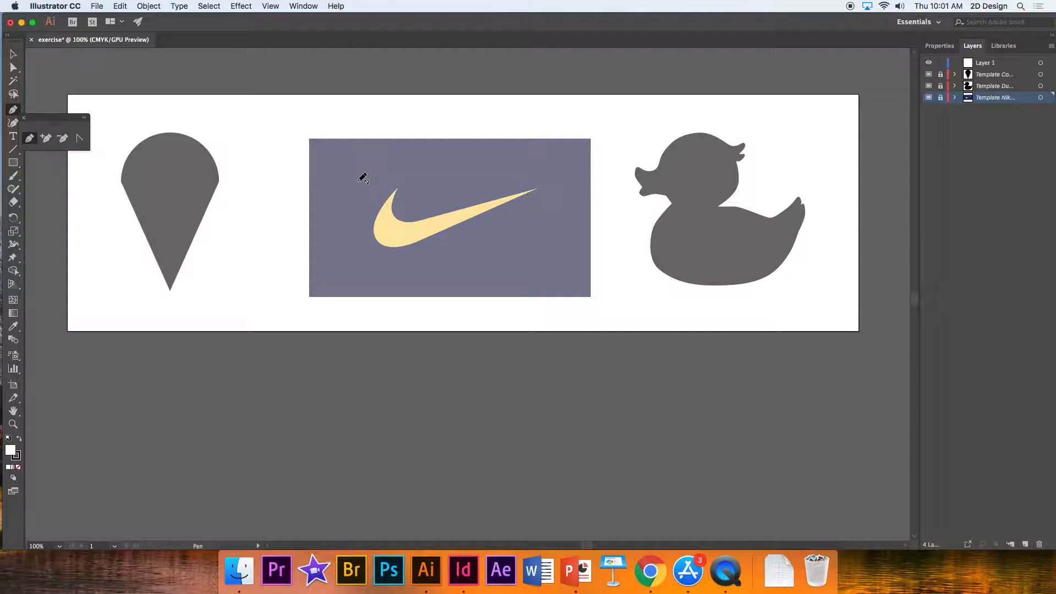
left_click(985, 63)
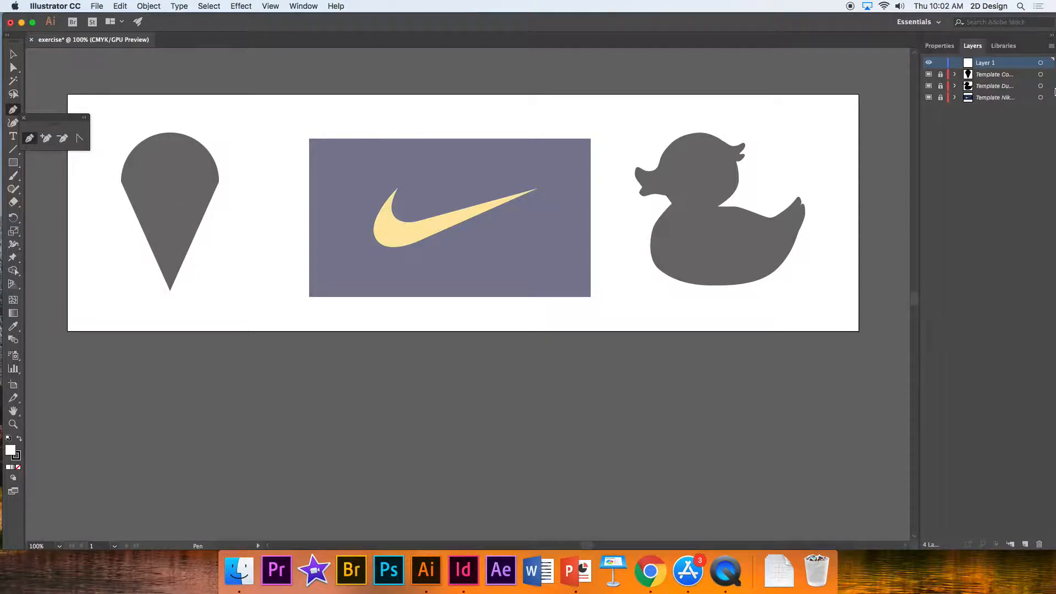
left_click(938, 46)
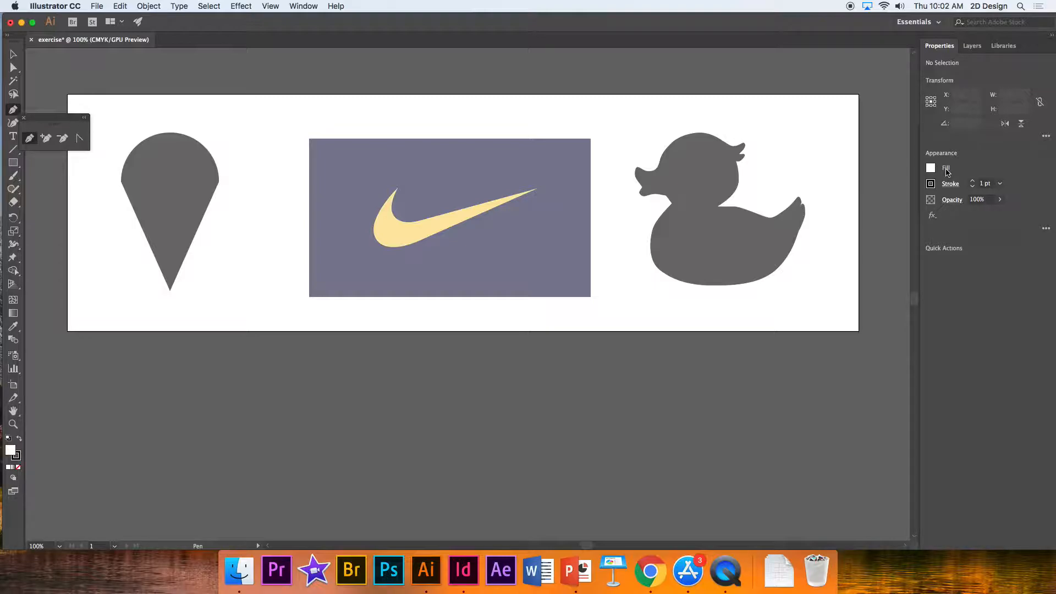
left_click(930, 168)
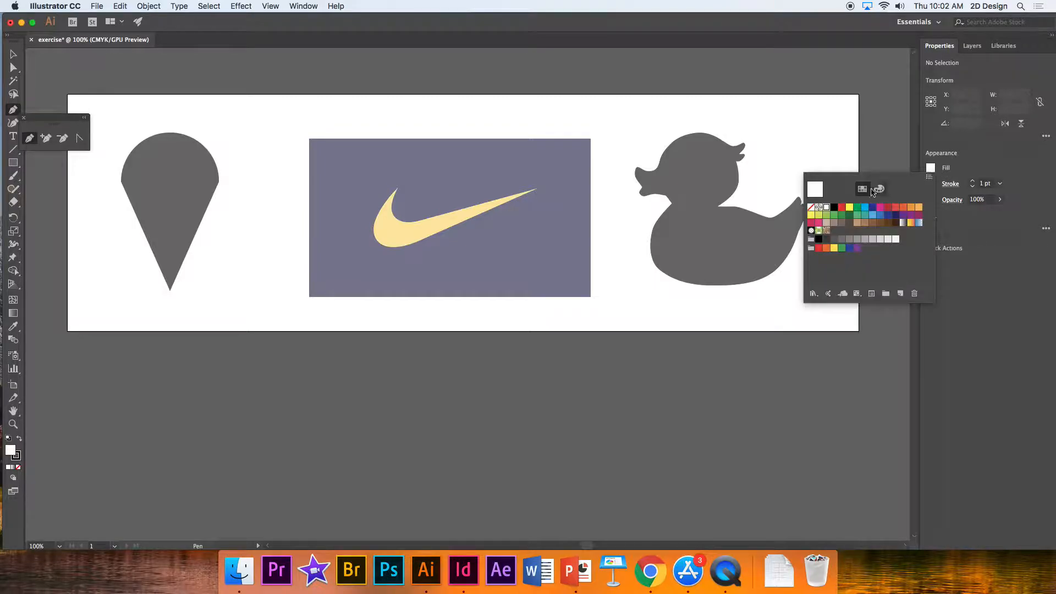
left_click(811, 209)
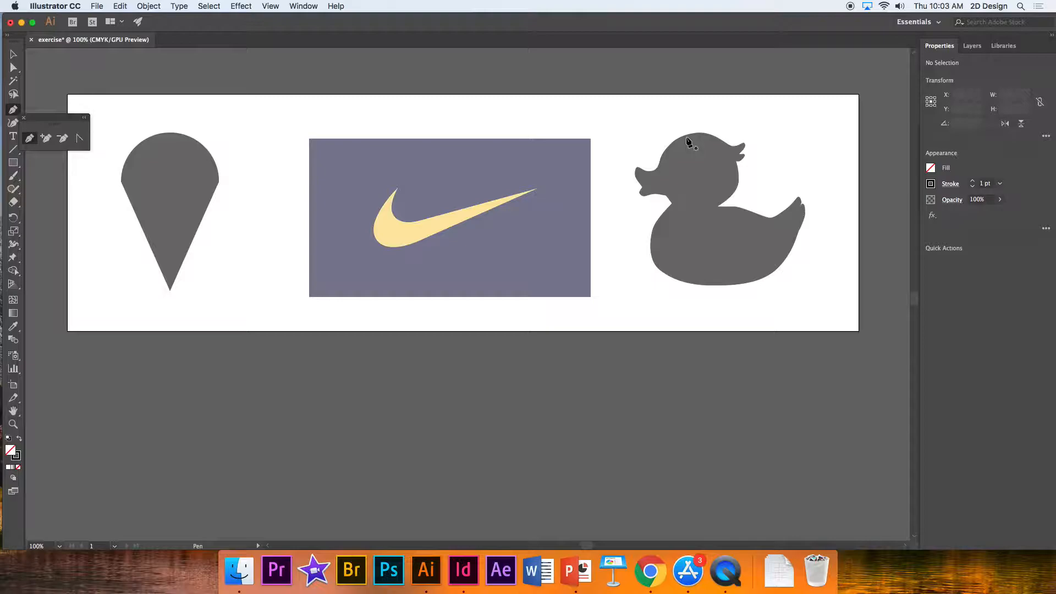
Start a Pen tool path at the top of the duck's head and curve it to the base of the head tuft.
left_click_drag(687, 134, 689, 168)
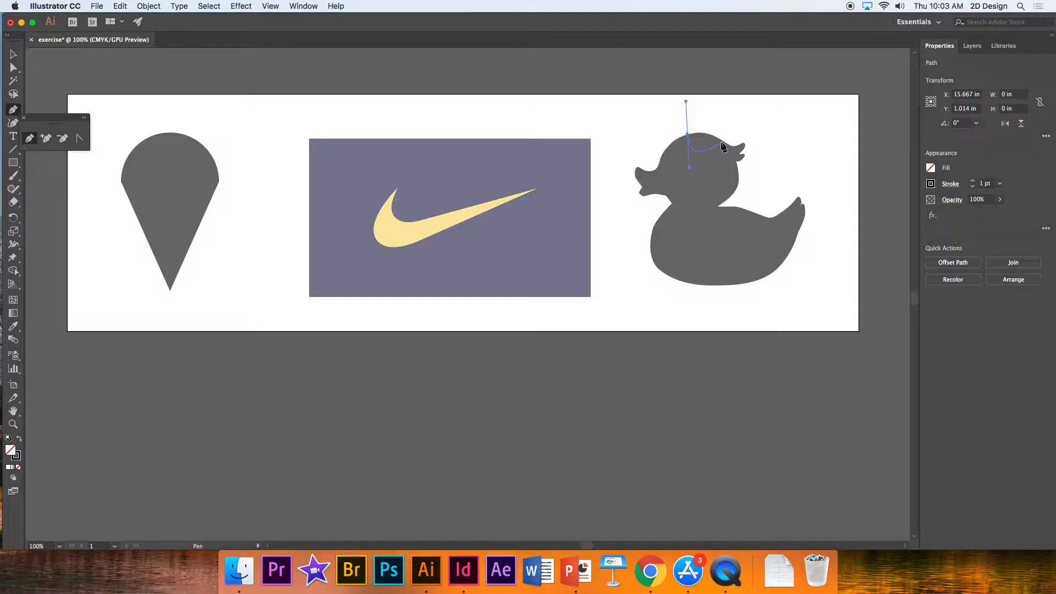
key("super+z")
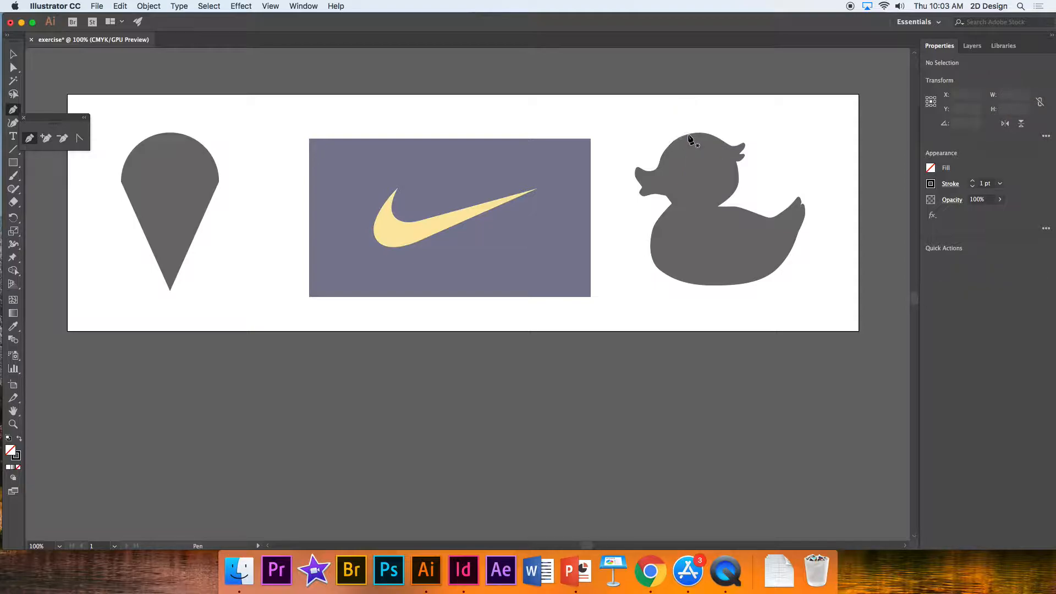
left_click_drag(687, 135, 709, 130)
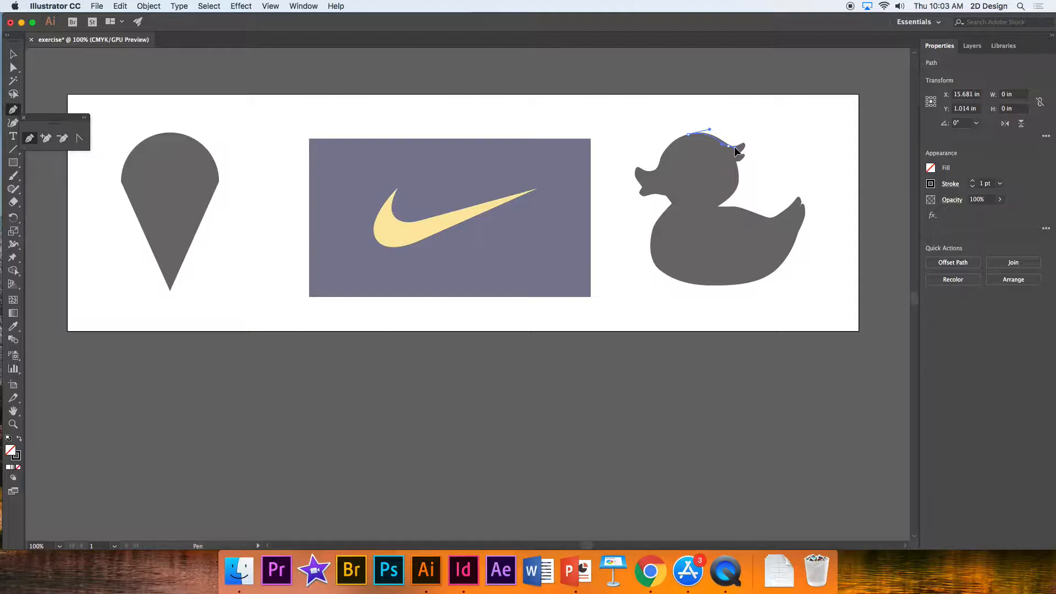
left_click(735, 146)
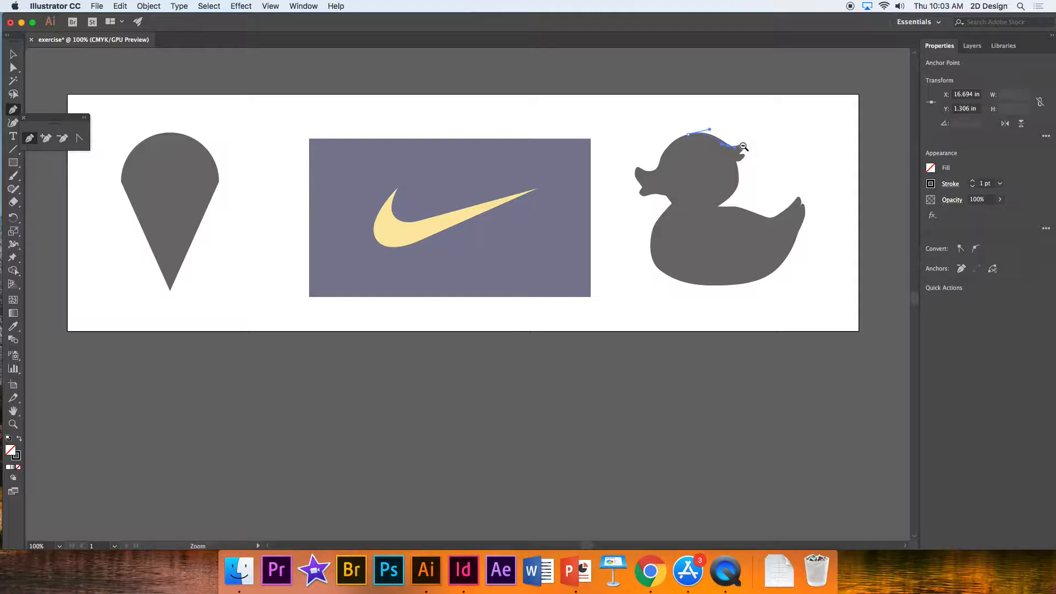
Extend the duck path with a curved segment along the upper edge of the head tuft to its tip.
left_click(743, 145, "alt+super")
left_click(743, 147)
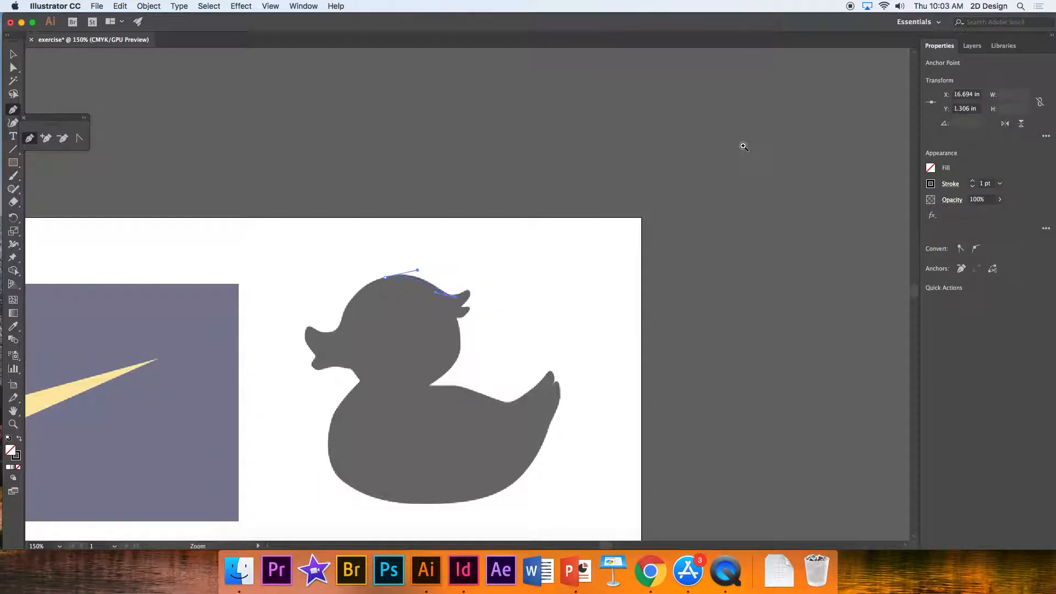
left_click(470, 301)
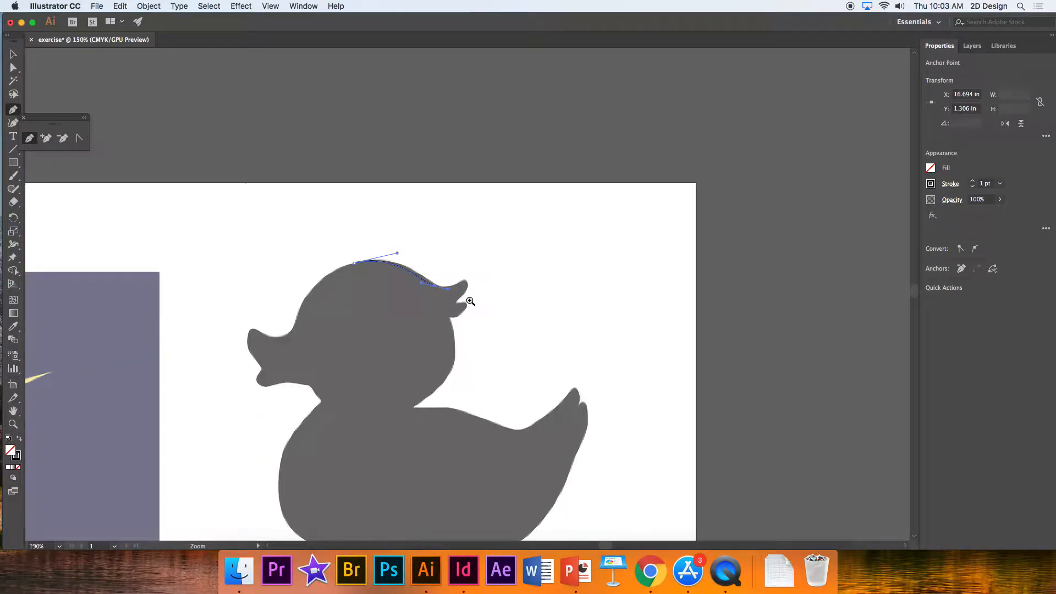
left_click(472, 297)
left_click(475, 289)
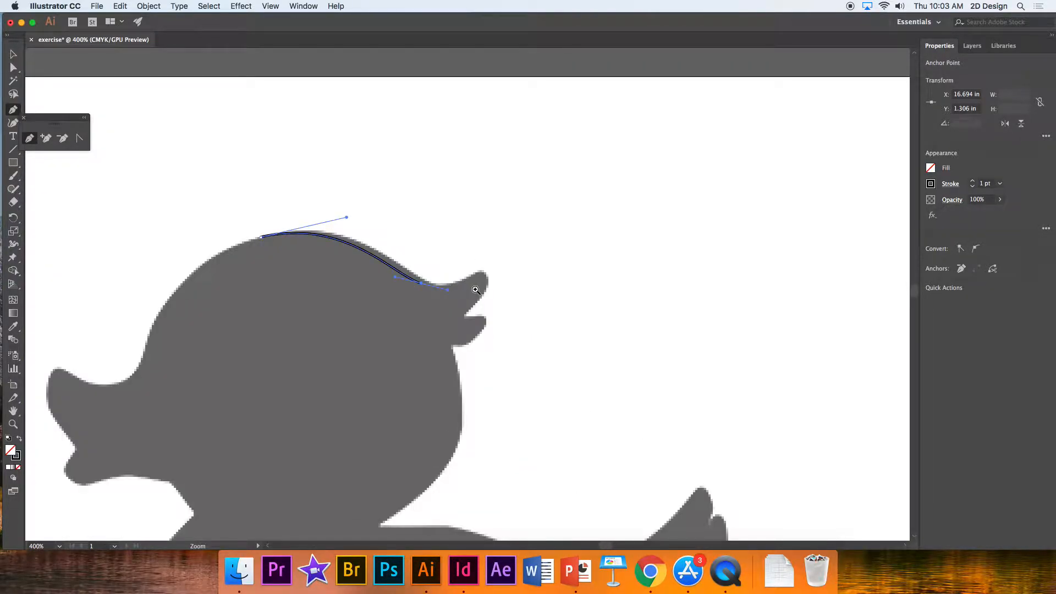
left_click(476, 290)
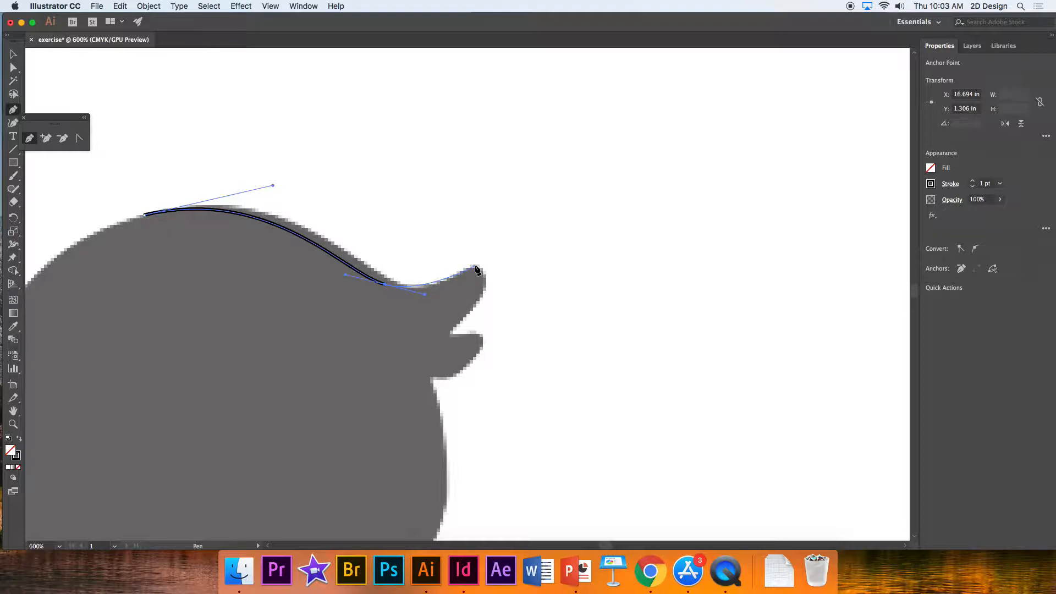
left_click_drag(476, 267, 483, 260)
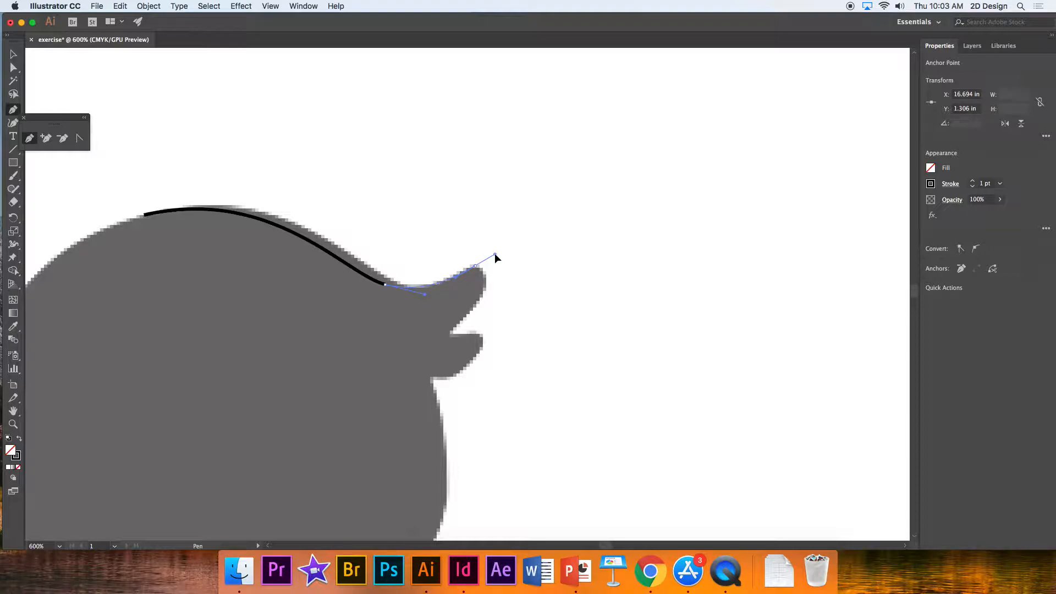
left_click_drag(493, 256, 490, 259)
left_click_drag(489, 259, 490, 259)
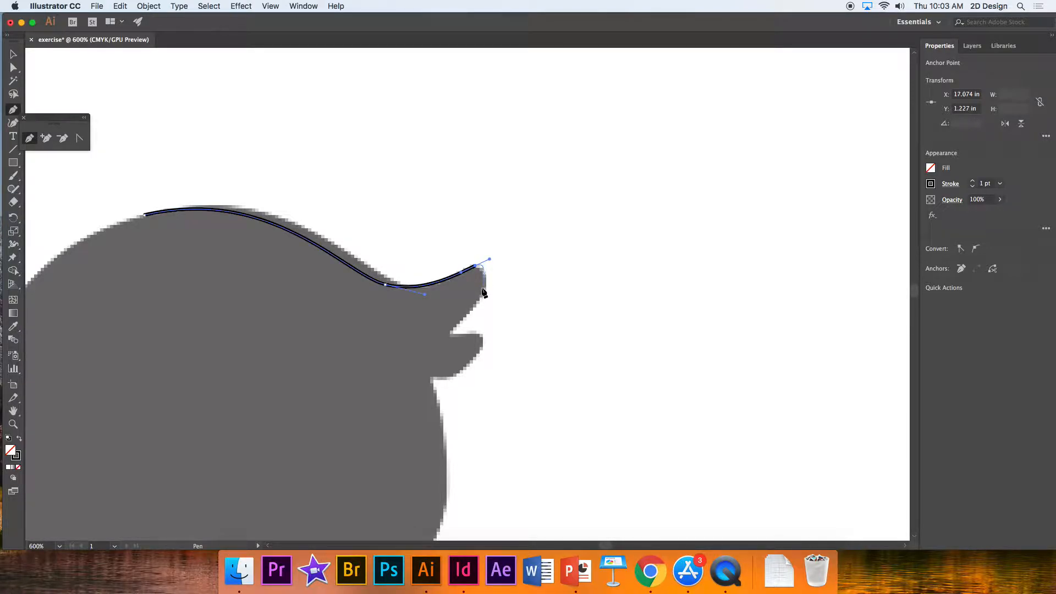
Curve the duck path around the tip of the upper head tuft and continue it down to the notch between the two tufts.
left_click_drag(484, 295, 478, 305)
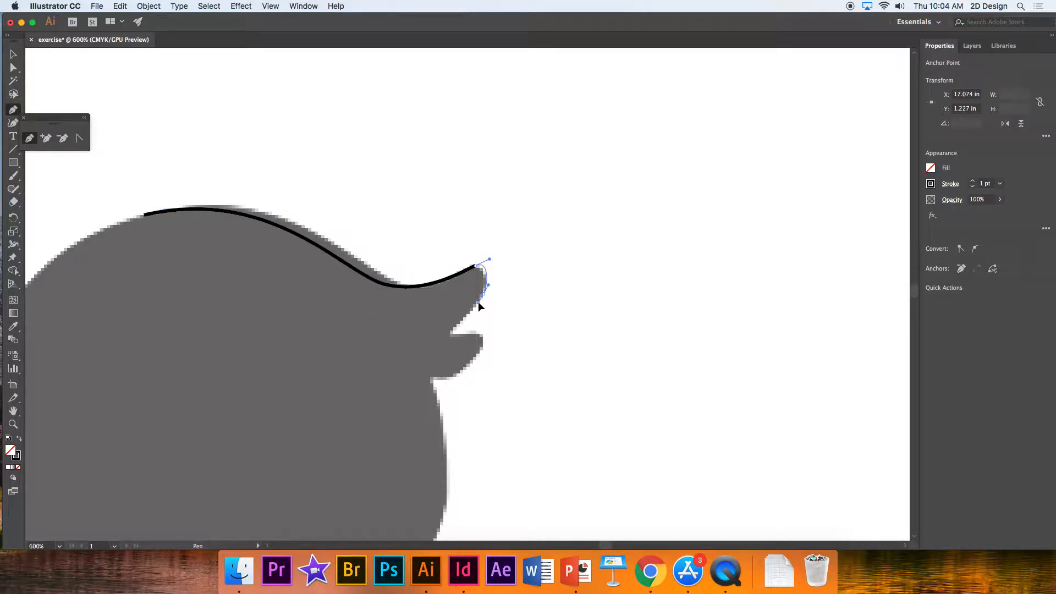
left_click_drag(477, 302, 477, 301)
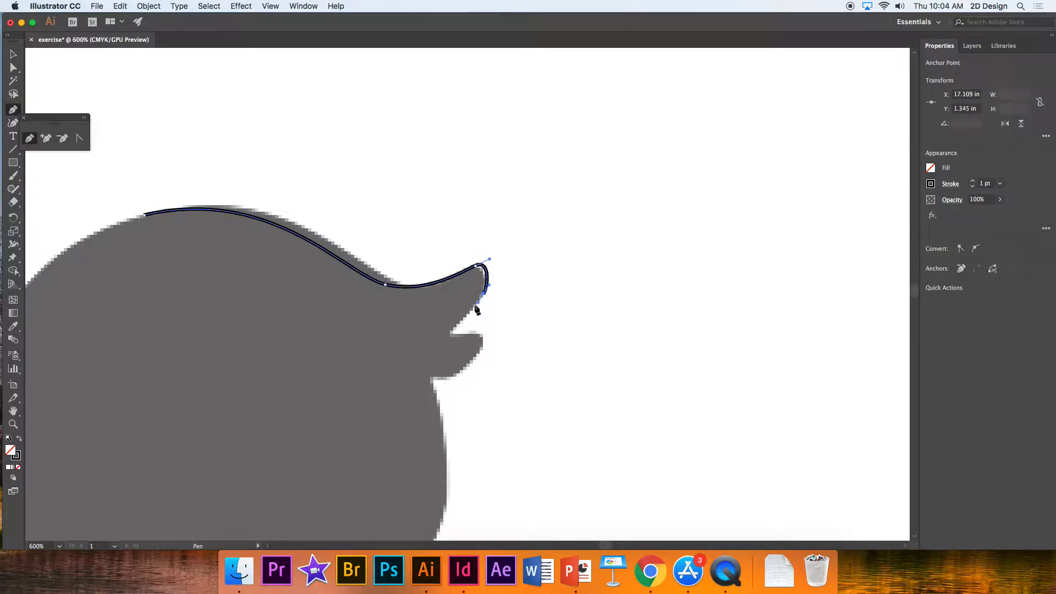
left_click(449, 337, "super")
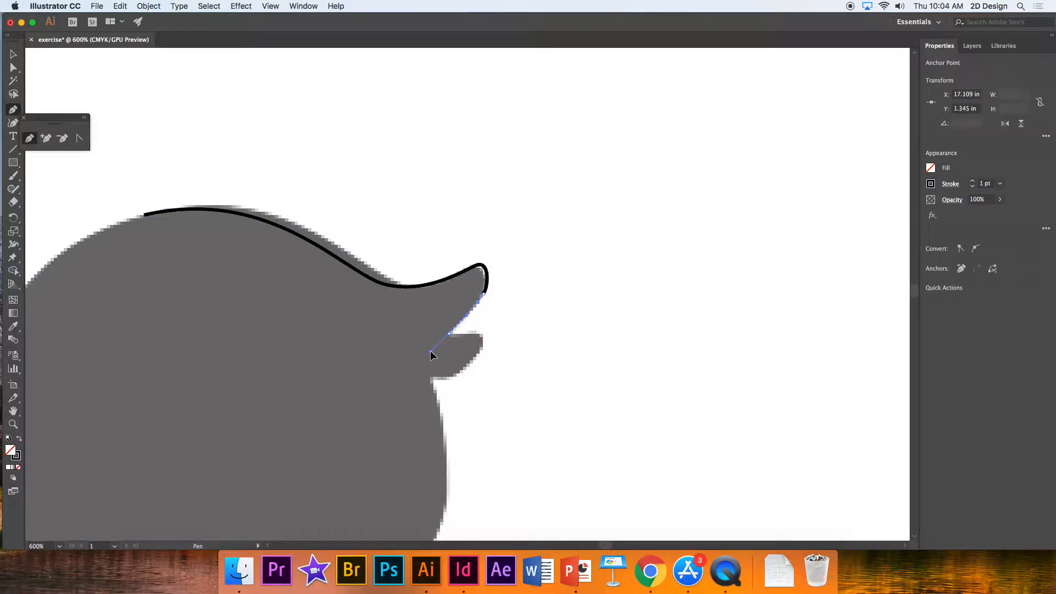
Trace the lower head tuft with curved segments from the notch around its tip and along its underside to the back of the head.
left_click(472, 337, "super")
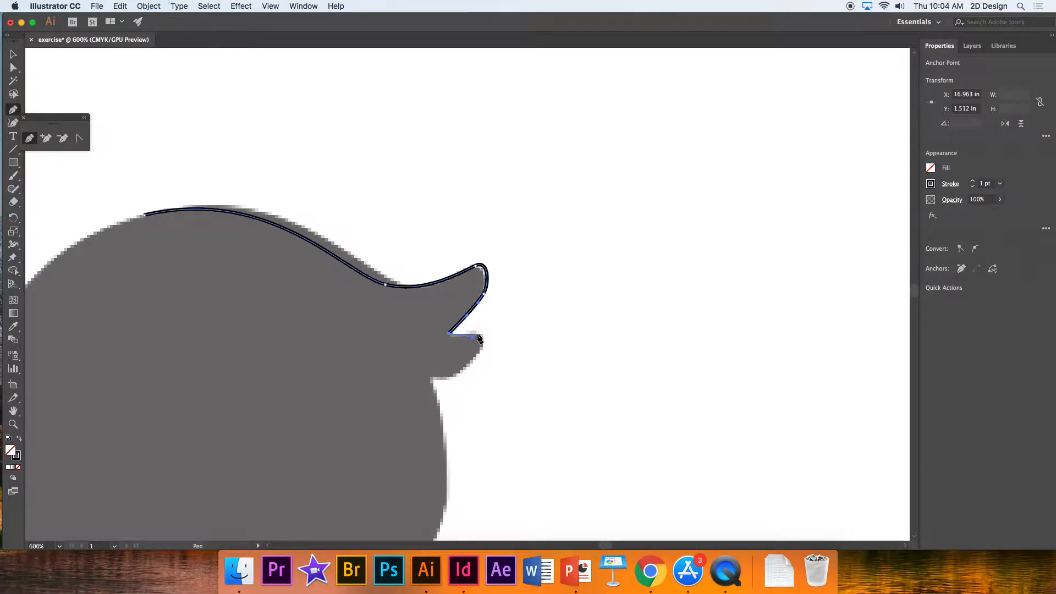
left_click(480, 337, "super")
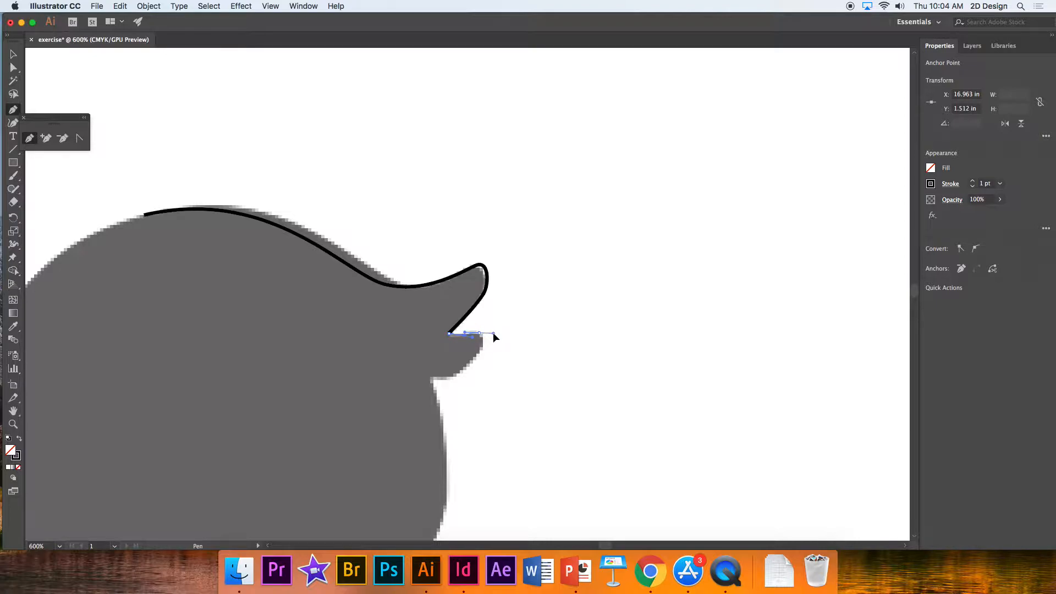
left_click(493, 334, "super")
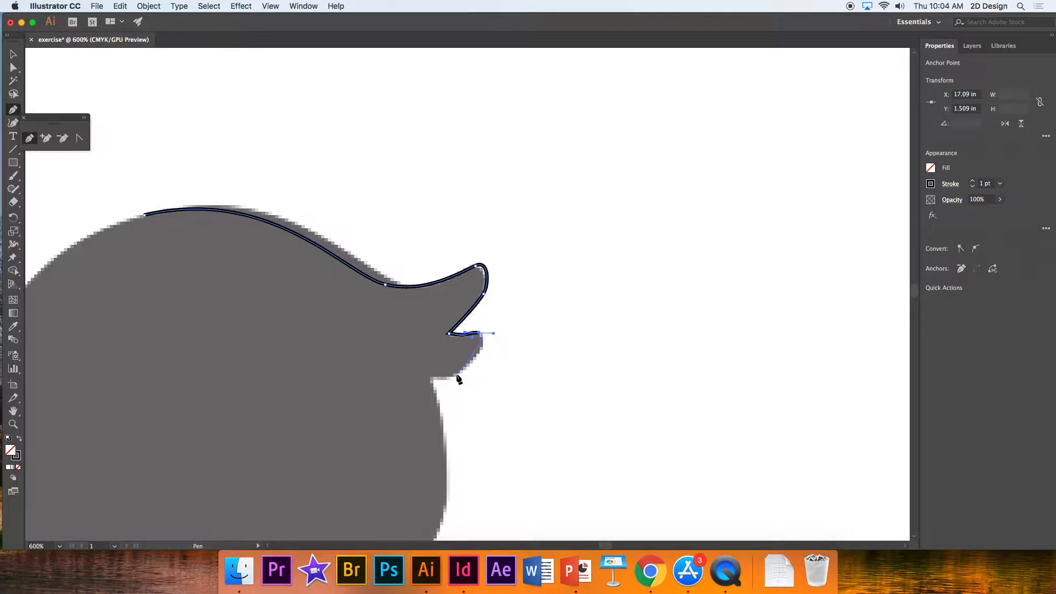
left_click_drag(455, 376, 439, 380)
left_click_drag(429, 377, 419, 377)
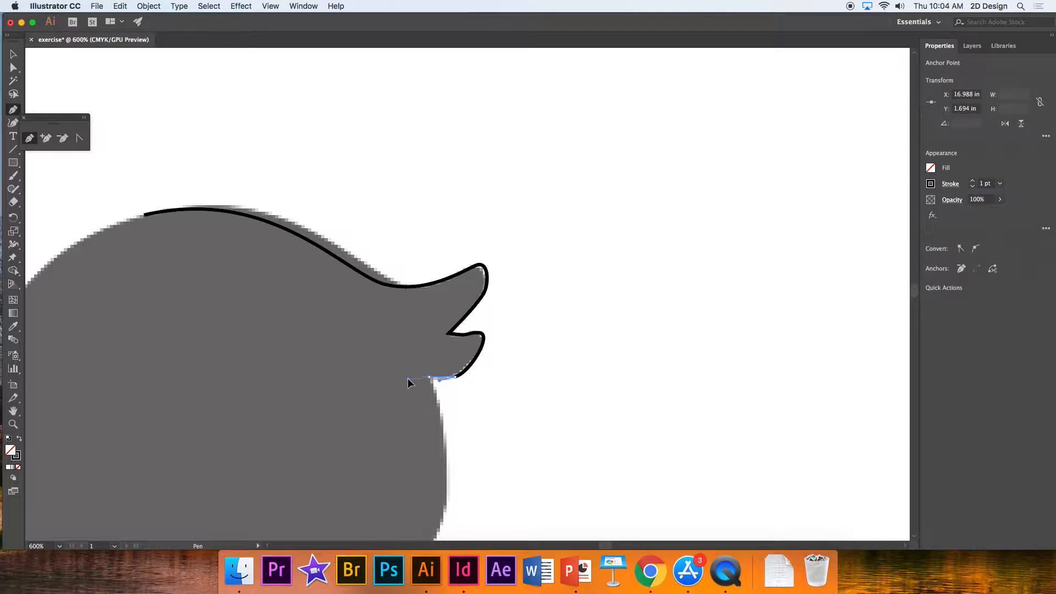
Extend the duck path from the base of the lower tuft with a curve down the back of the head.
left_click_drag(440, 395, 440, 393)
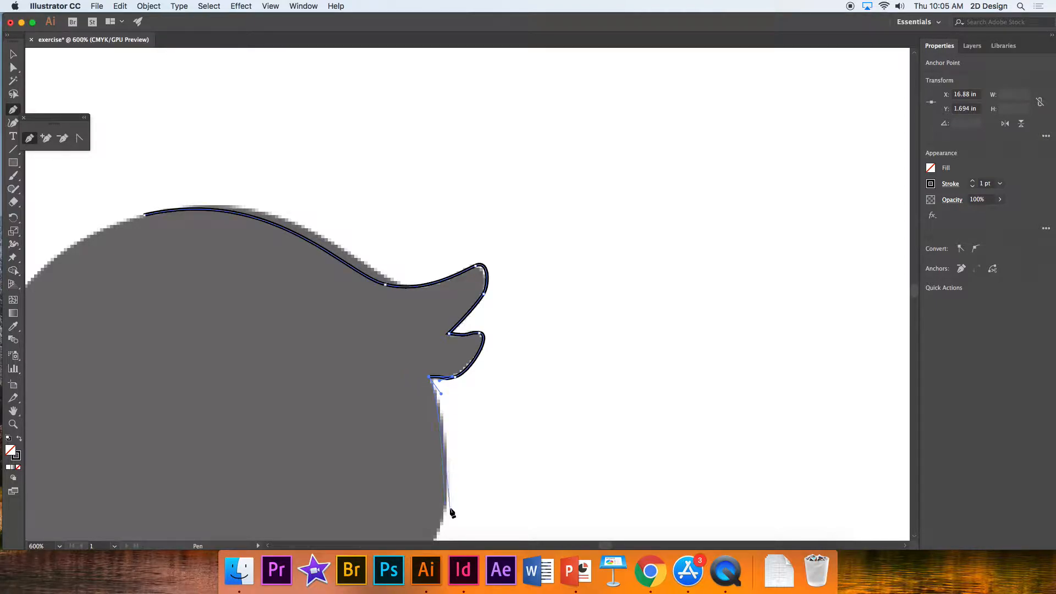
left_click_drag(446, 509, 444, 516)
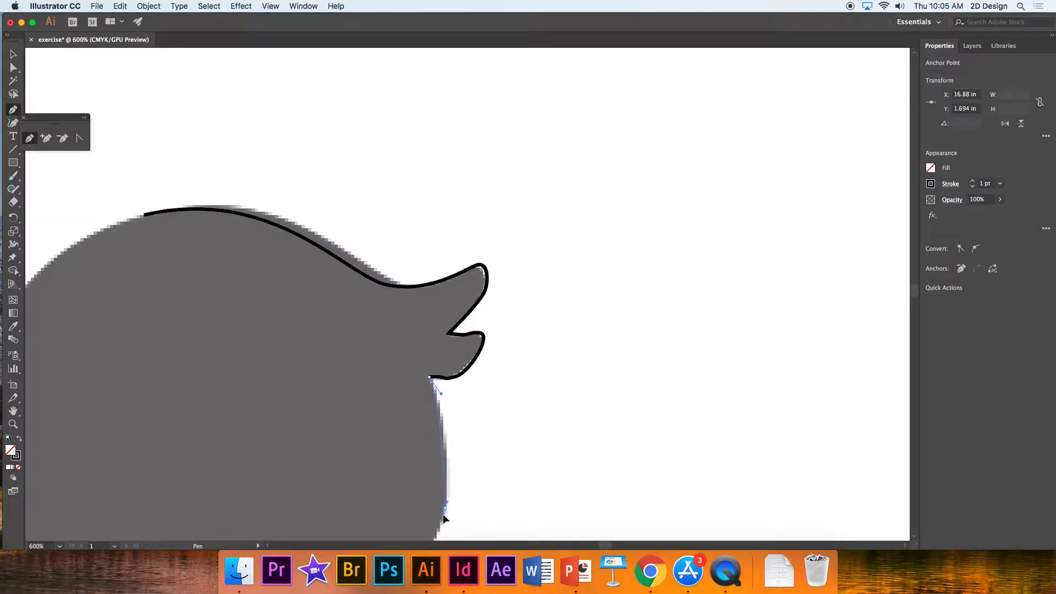
scroll(439, 534, "down", 3)
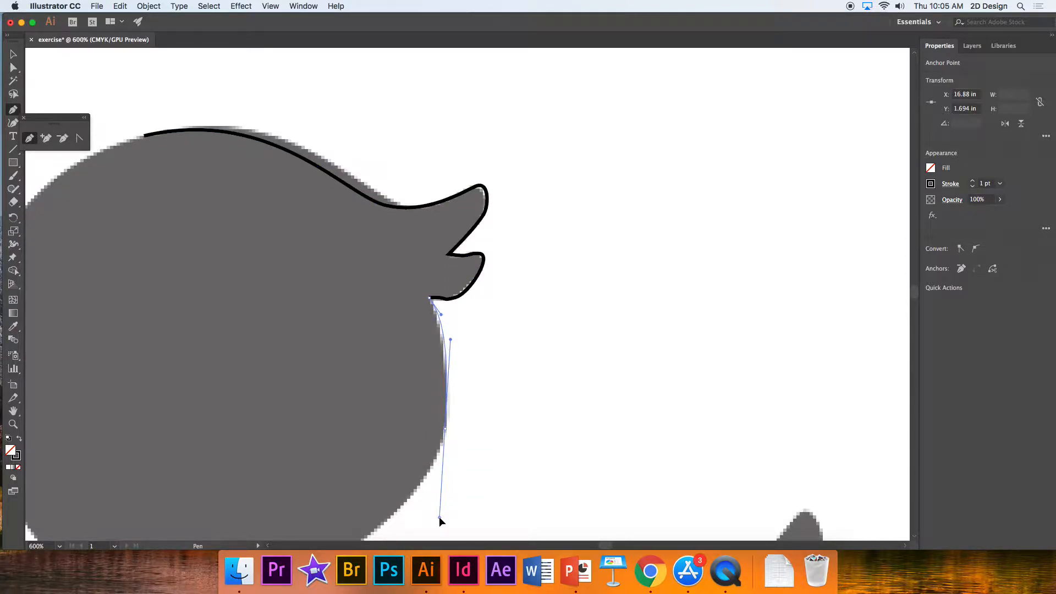
left_click(440, 516)
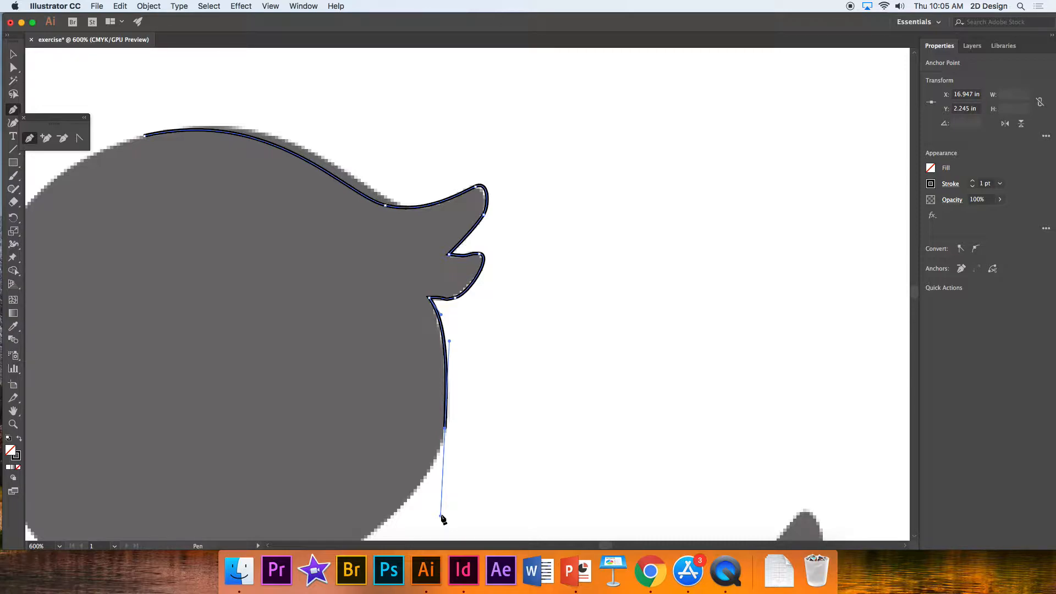
left_click_drag(441, 515, 441, 516)
Move the anchor point at the base of the upper head tuft and adjust both its direction handles to fit the duck's outline.
key("super")
left_click_drag(385, 206, 383, 199)
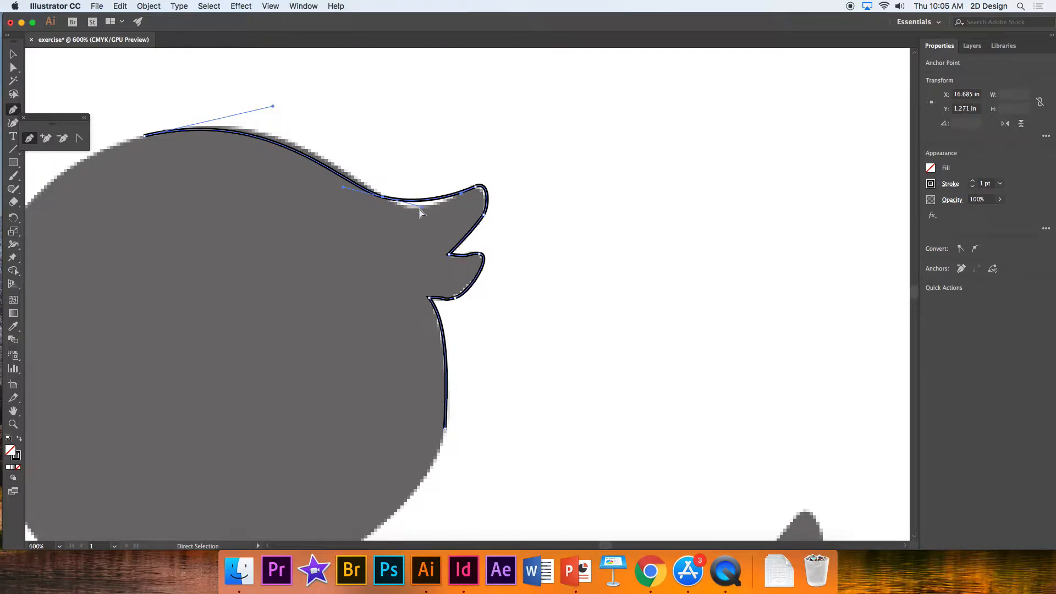
left_click(417, 215)
left_click(409, 208)
left_click(420, 214)
left_click(383, 201)
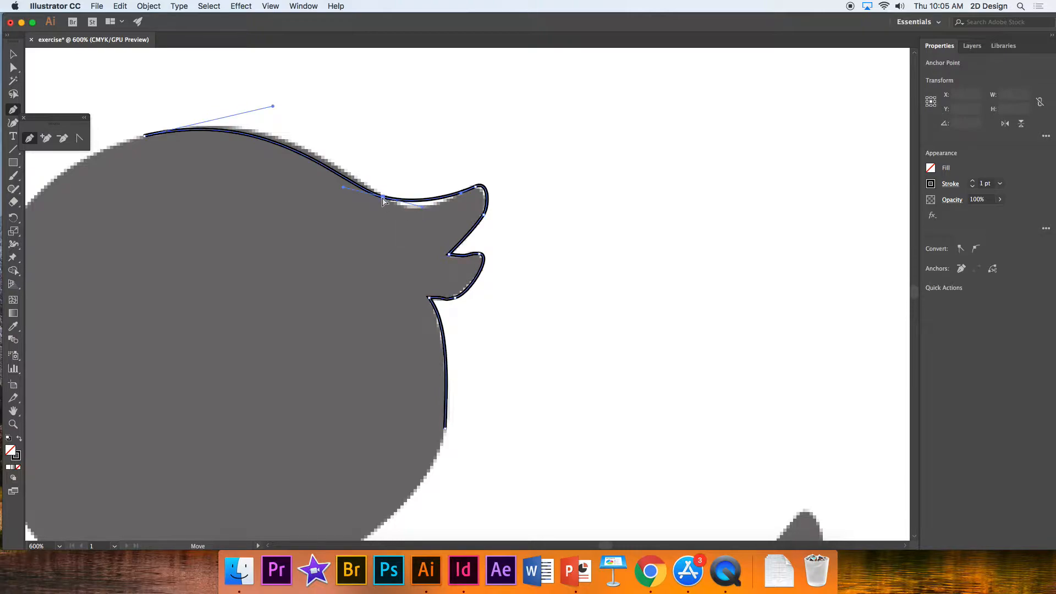
left_click_drag(344, 189, 347, 186)
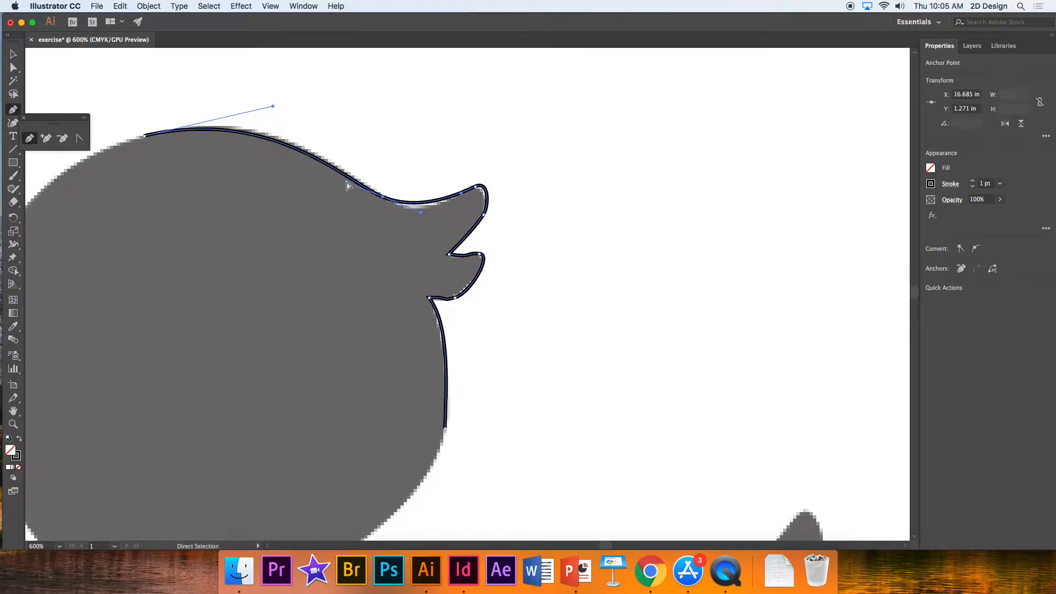
left_click_drag(419, 214, 425, 225)
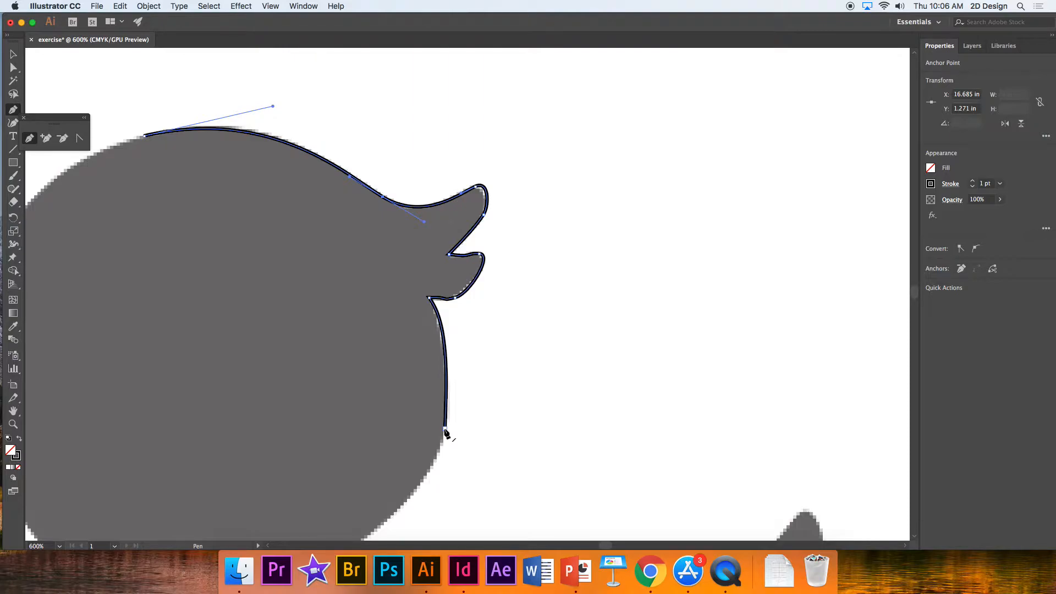
Continue the path from the anchor at the back of the head with a curve along the lower head toward the neck.
left_click_drag(445, 429, 405, 513)
scroll(353, 536, "down", 3)
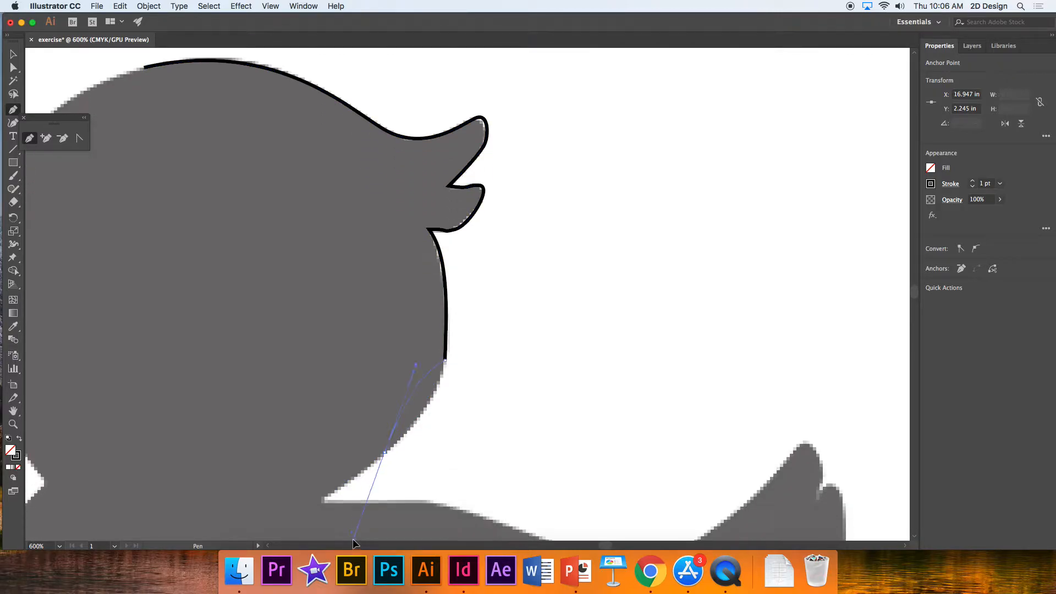
left_click_drag(354, 477, 350, 476)
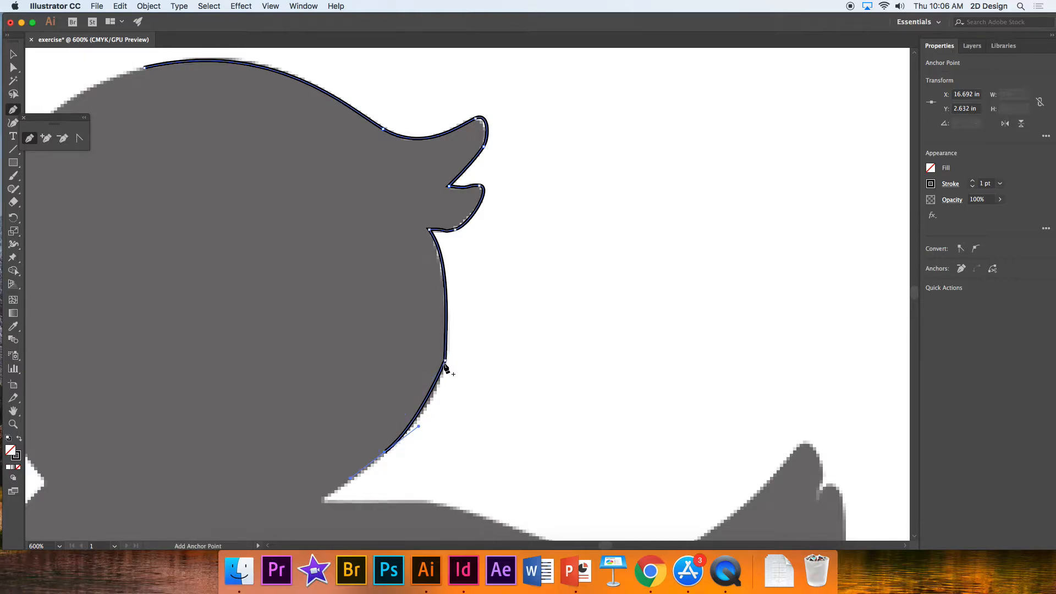
Convert the corner anchor at the back of the duck's head to a smooth point with long direction handles.
key("space")
left_click(447, 364, "super")
left_click(464, 291, "super")
left_click(465, 291, "super")
left_click(465, 294, "super")
left_click(465, 298, "super")
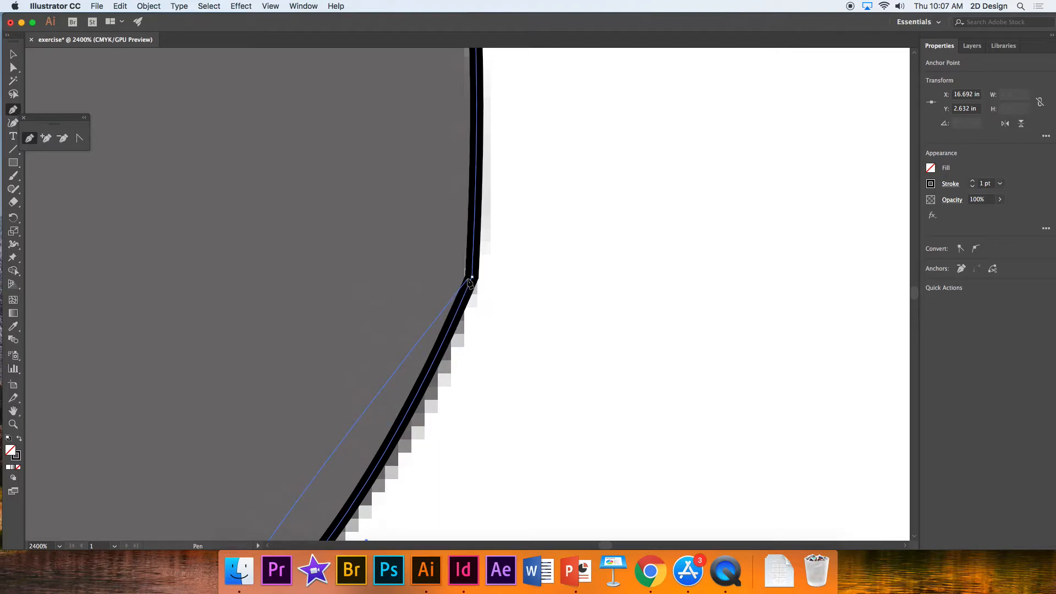
key("alt")
key("alt")
left_click_drag(472, 278, 439, 424)
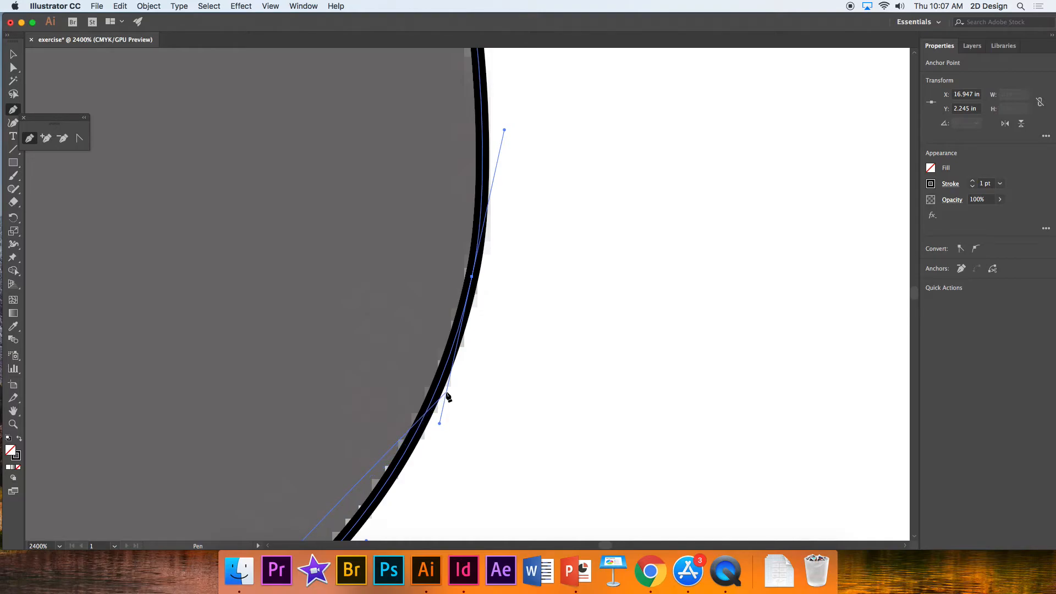
Convert the smooth anchor at the back of the duck's head to a corner point without handles.
key("shift+c")
left_click(472, 277, "alt")
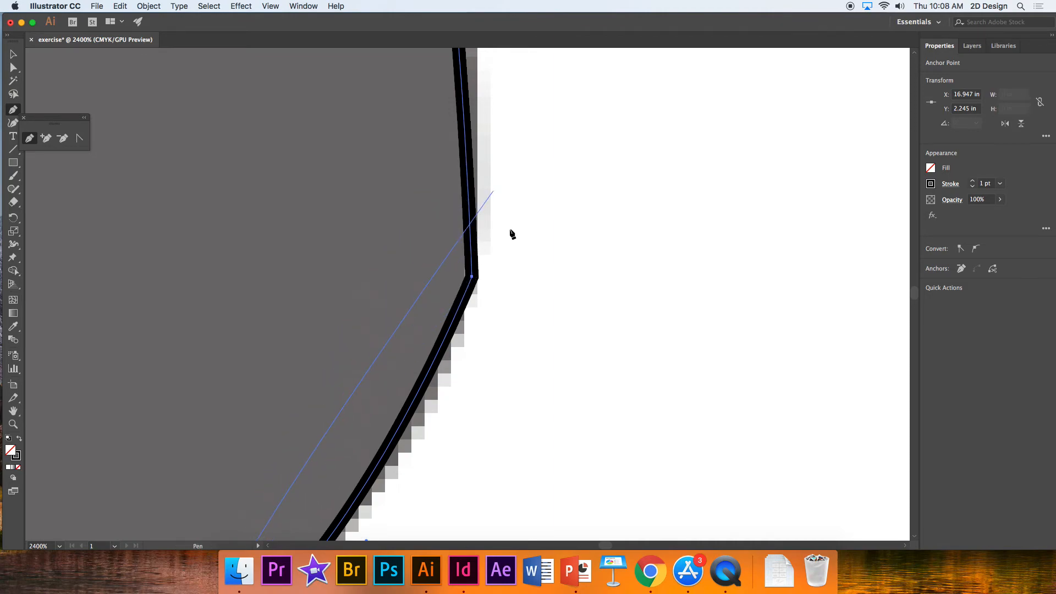
Switch to QuickTime Player, quit it and name the unsaved screen recording "pen tool exercise" for saving on the Desktop.
left_click(726, 571)
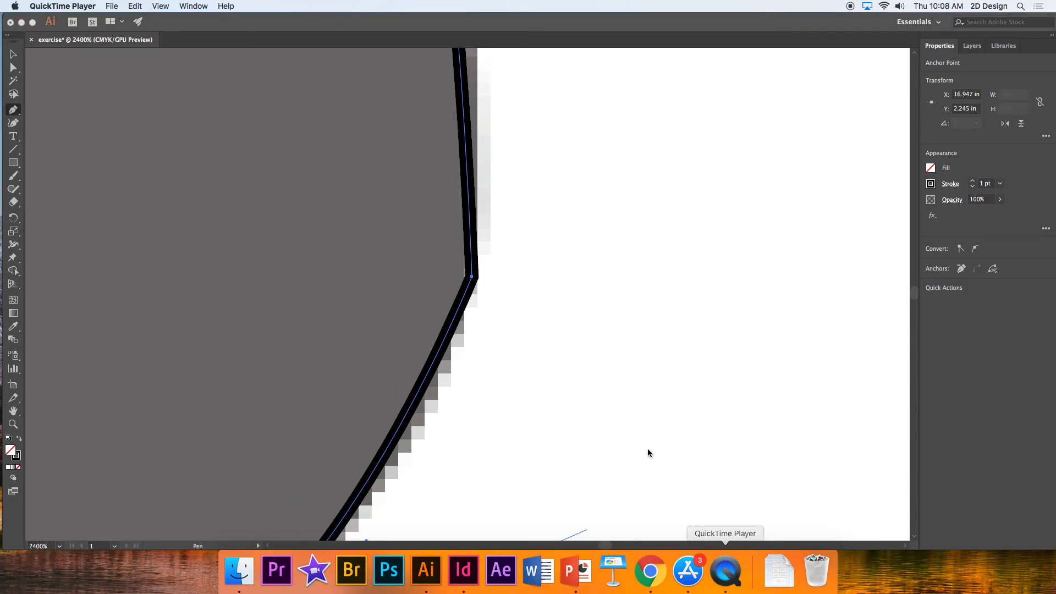
left_click(73, 8)
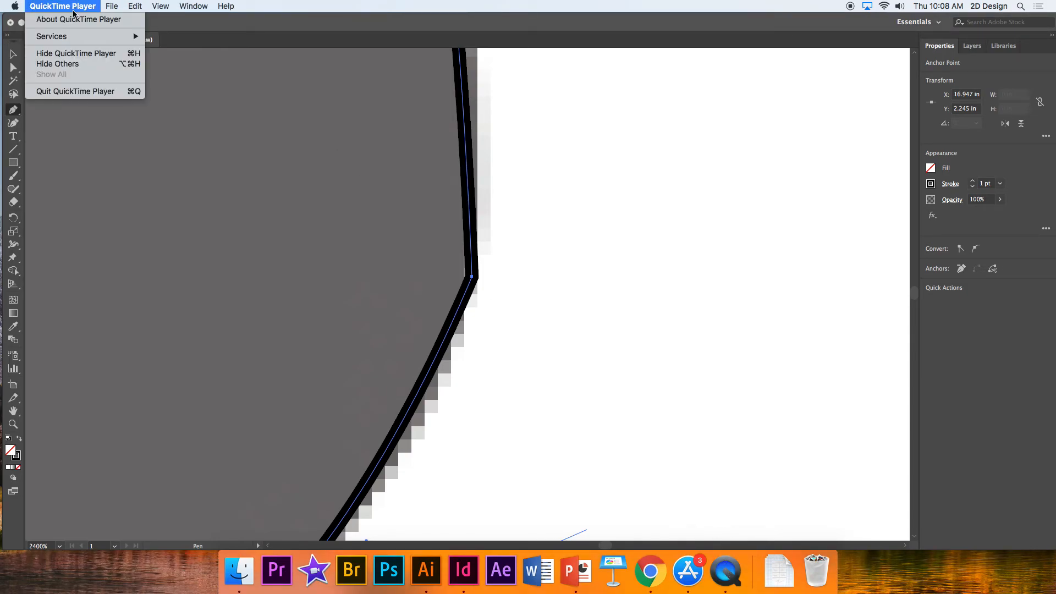
left_click(81, 91)
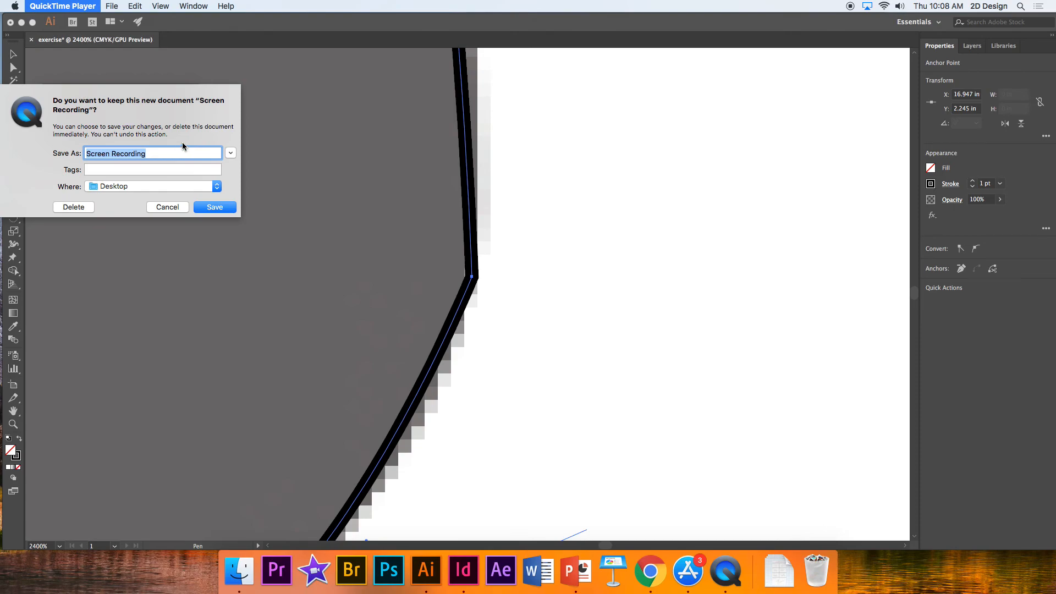
type("pen tool exercise")
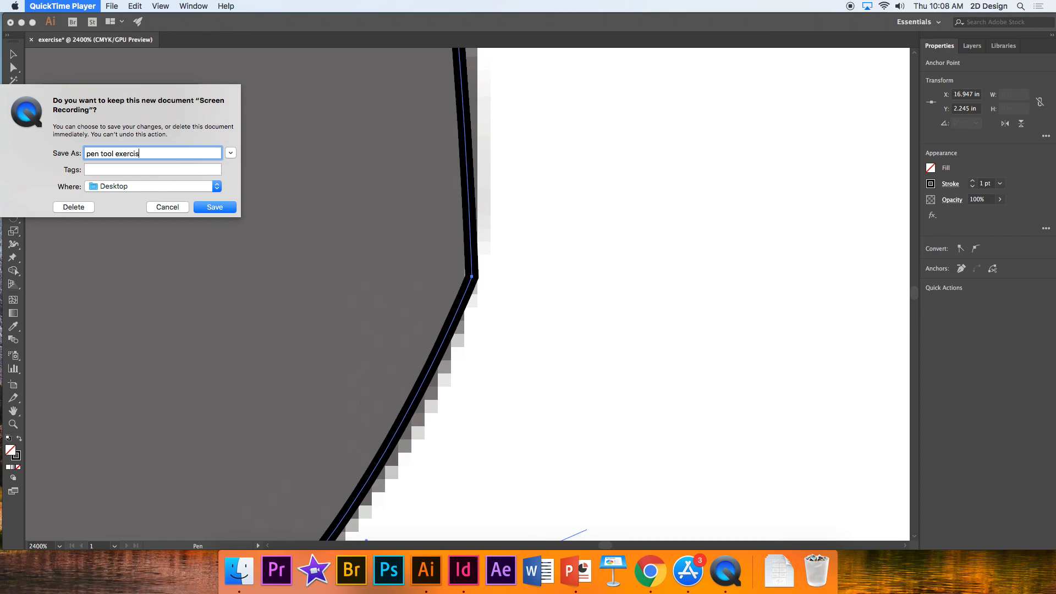